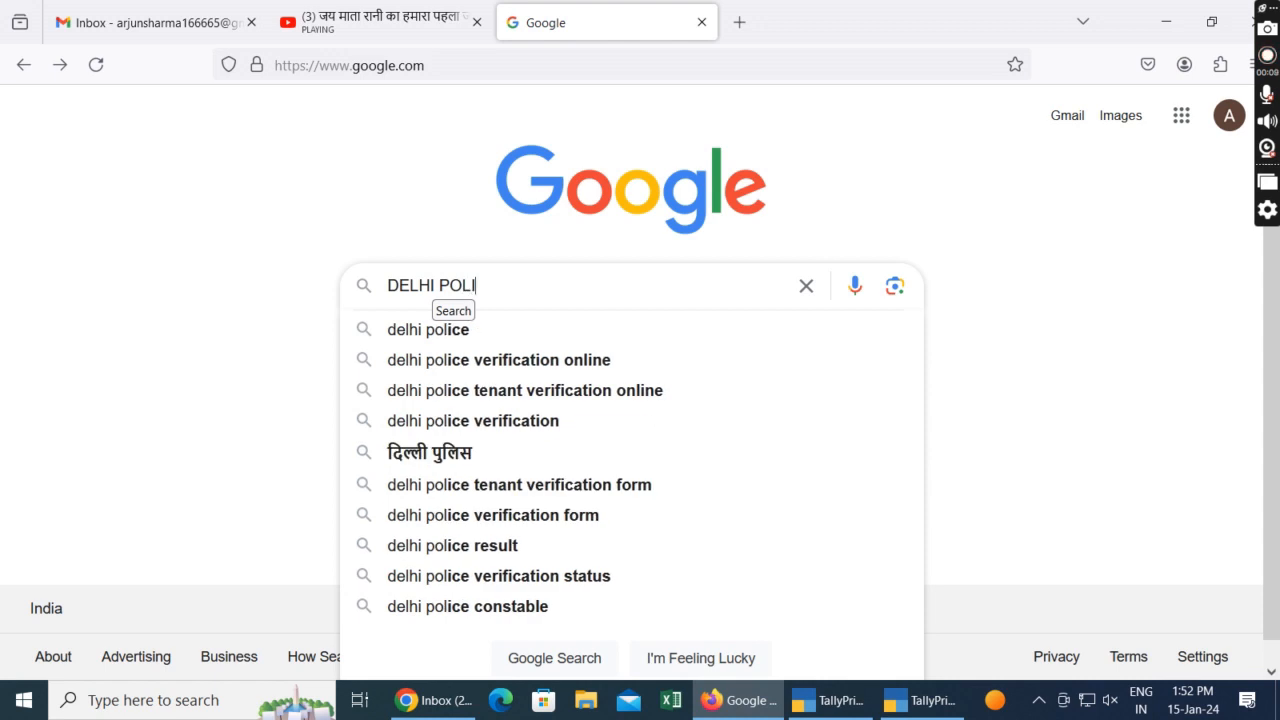
# Search Google for "delhi police verification online for tenant" and open the DELHI POLICE Shanti Sewa Nyay website.
pyautogui.write('T')
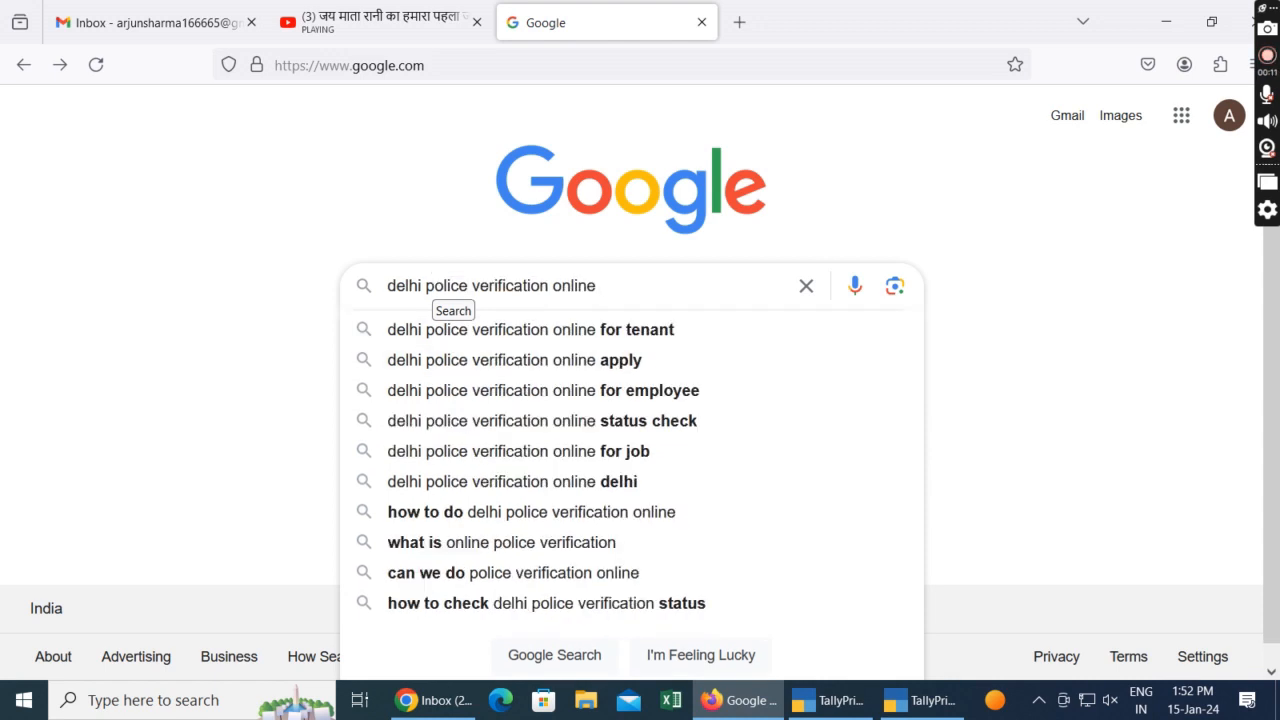
pyautogui.press('BackSpace')
pyautogui.press('Return')
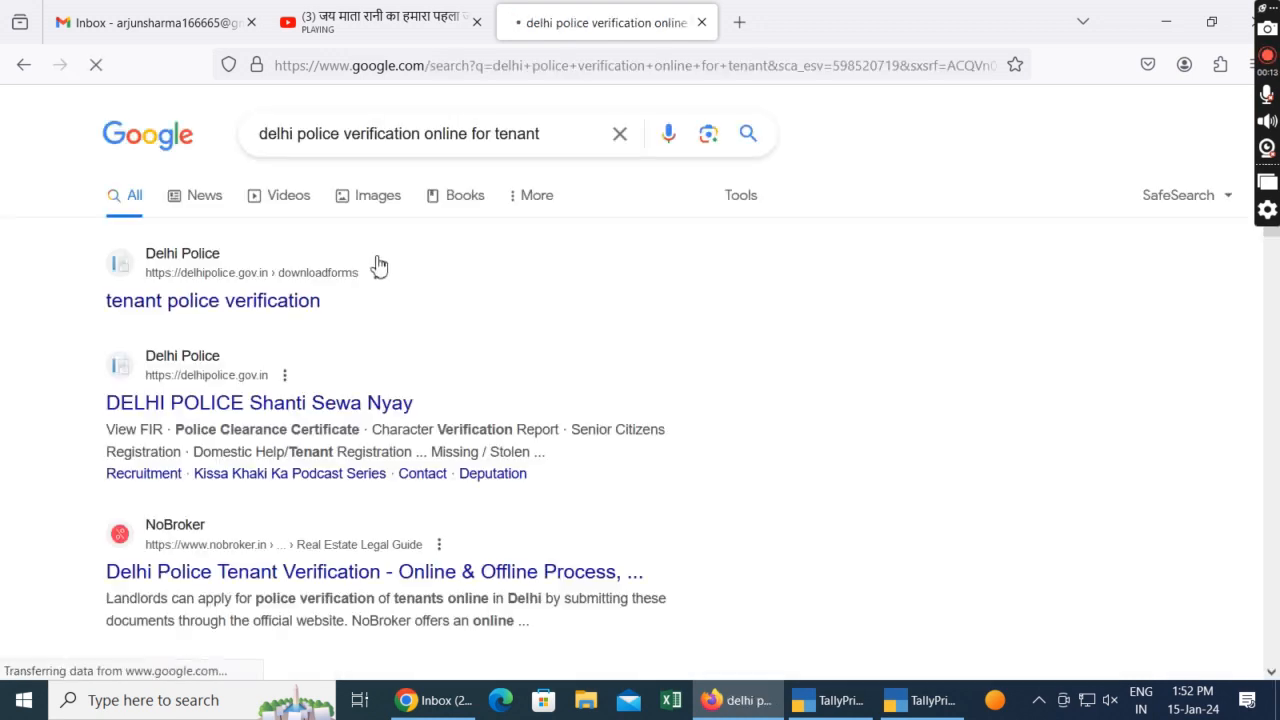
pyautogui.click(264, 418)
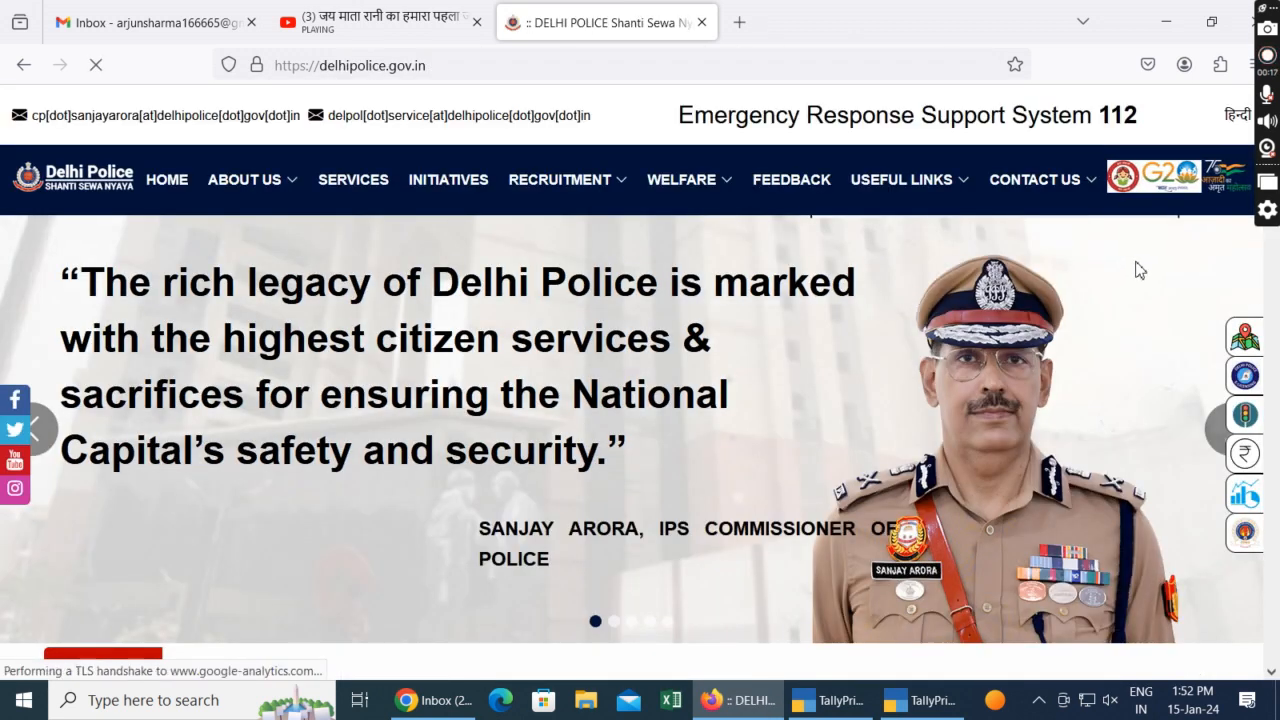
# Open the Domestic Help/Tenant Registration service from the Citizen Services on the Delhi Police homepage.
pyautogui.scroll(-4, 884, 303)
pyautogui.scroll(-2, 881, 303)
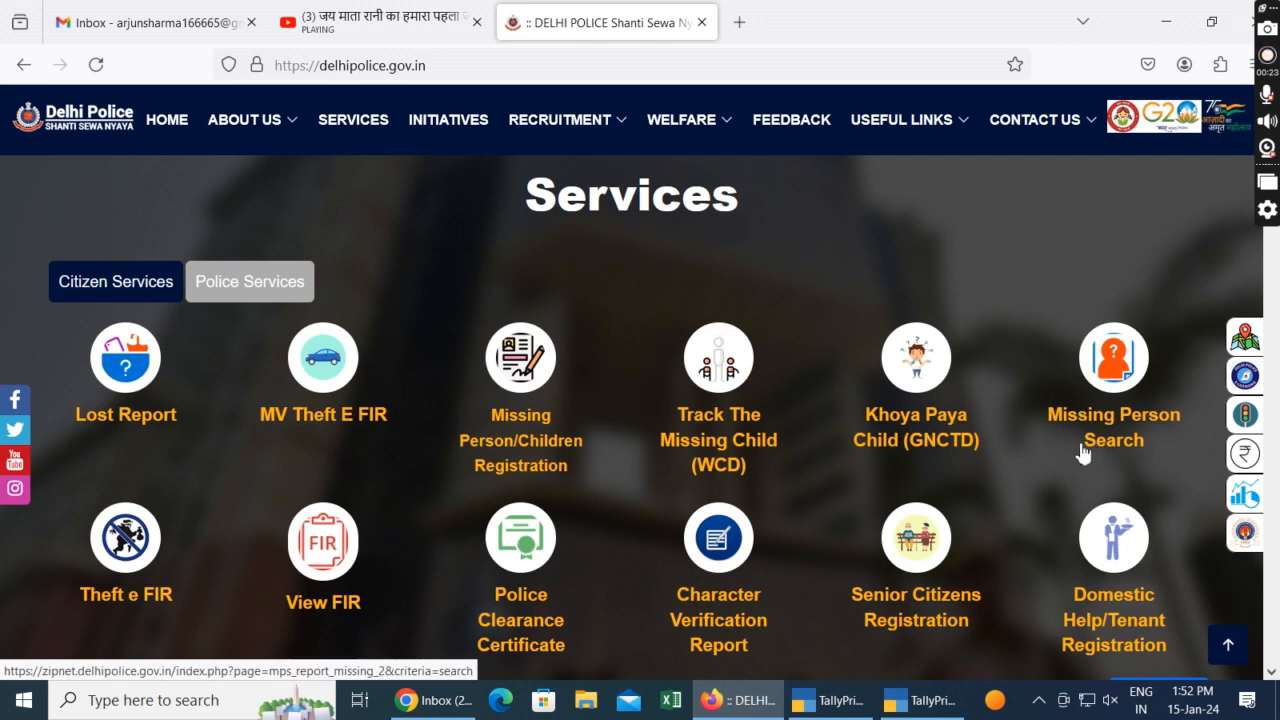
pyautogui.scroll(-1, 1075, 448)
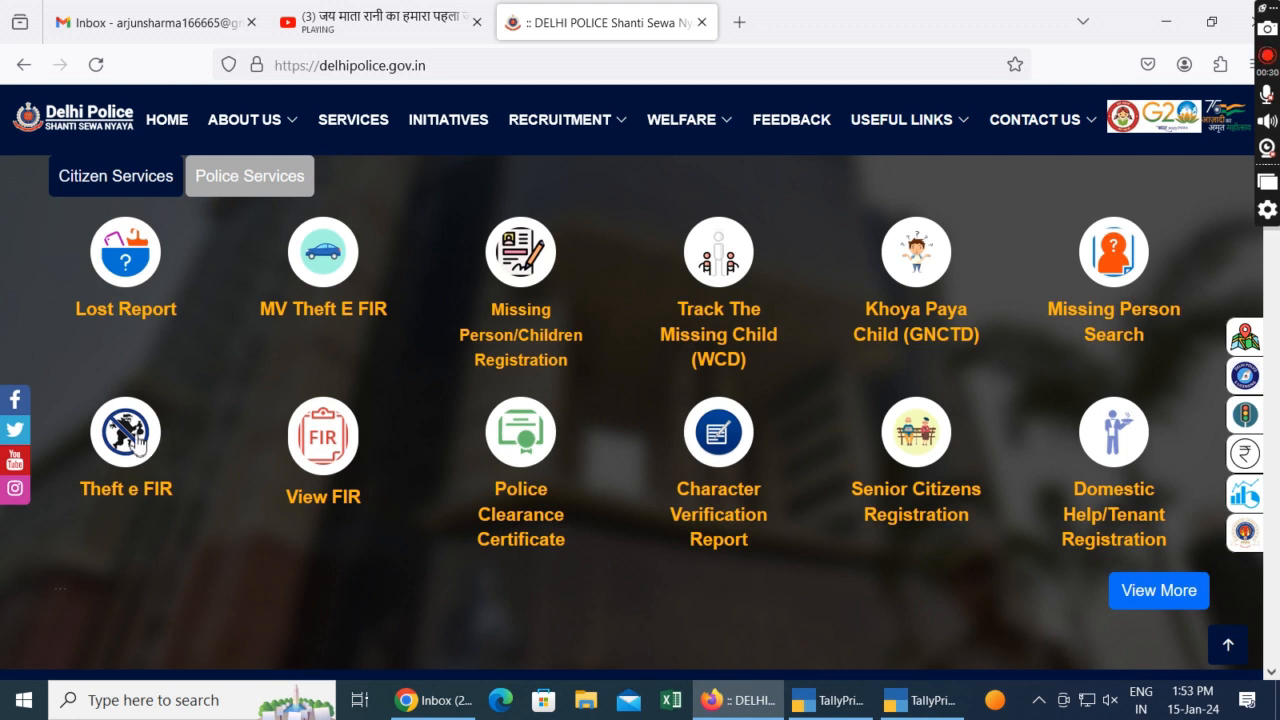
pyautogui.click(1112, 472)
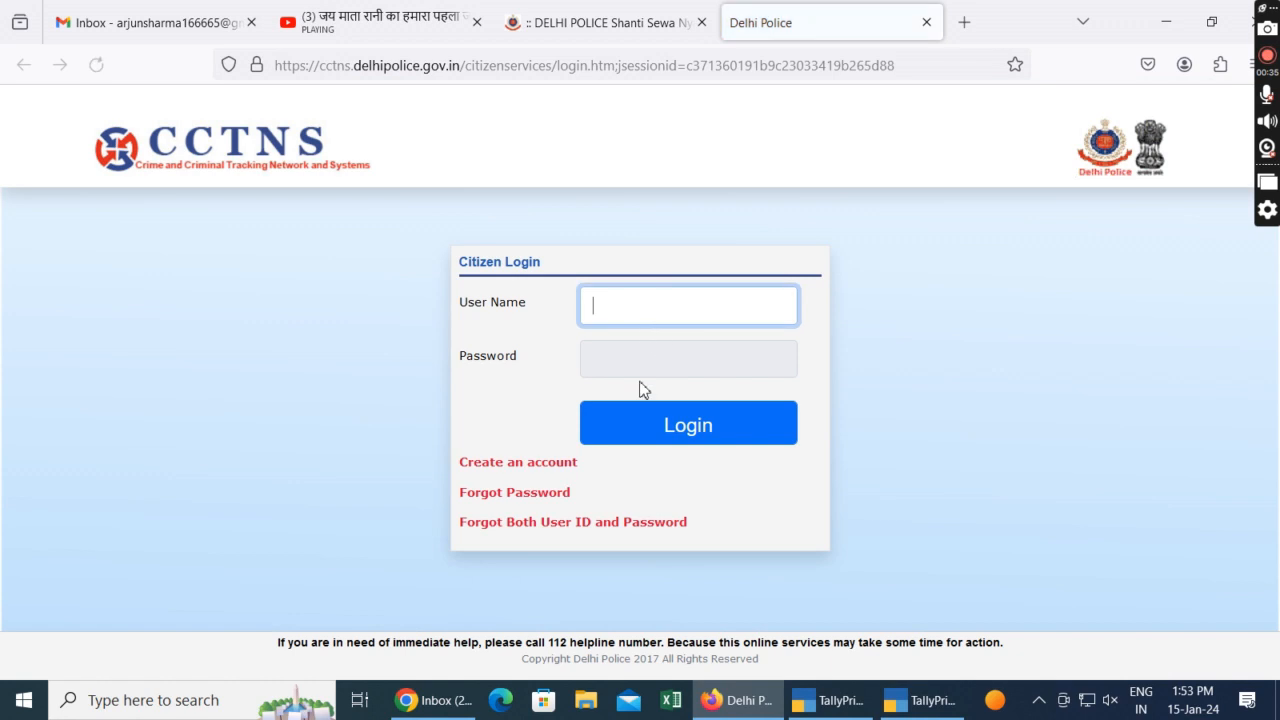
# Log in to the citizen portal with the account user name and password, and decline saving the login.
pyautogui.write('D')
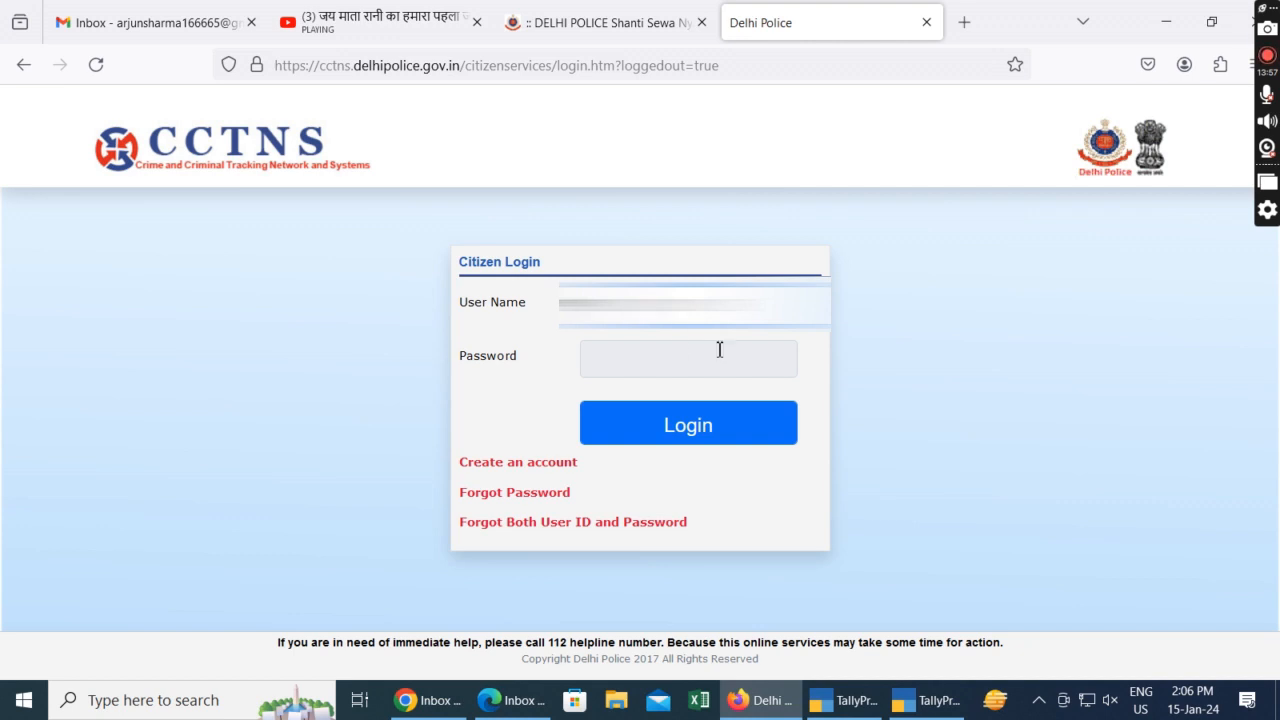
pyautogui.click(678, 362)
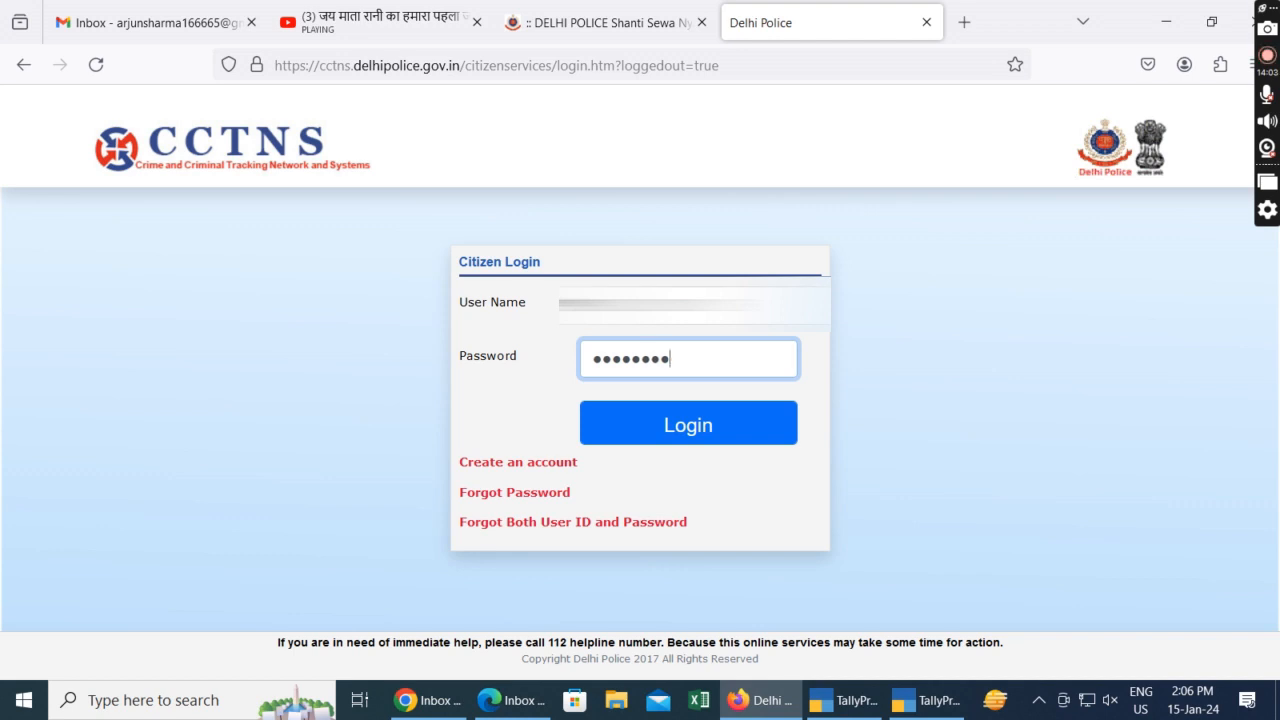
pyautogui.click(715, 440)
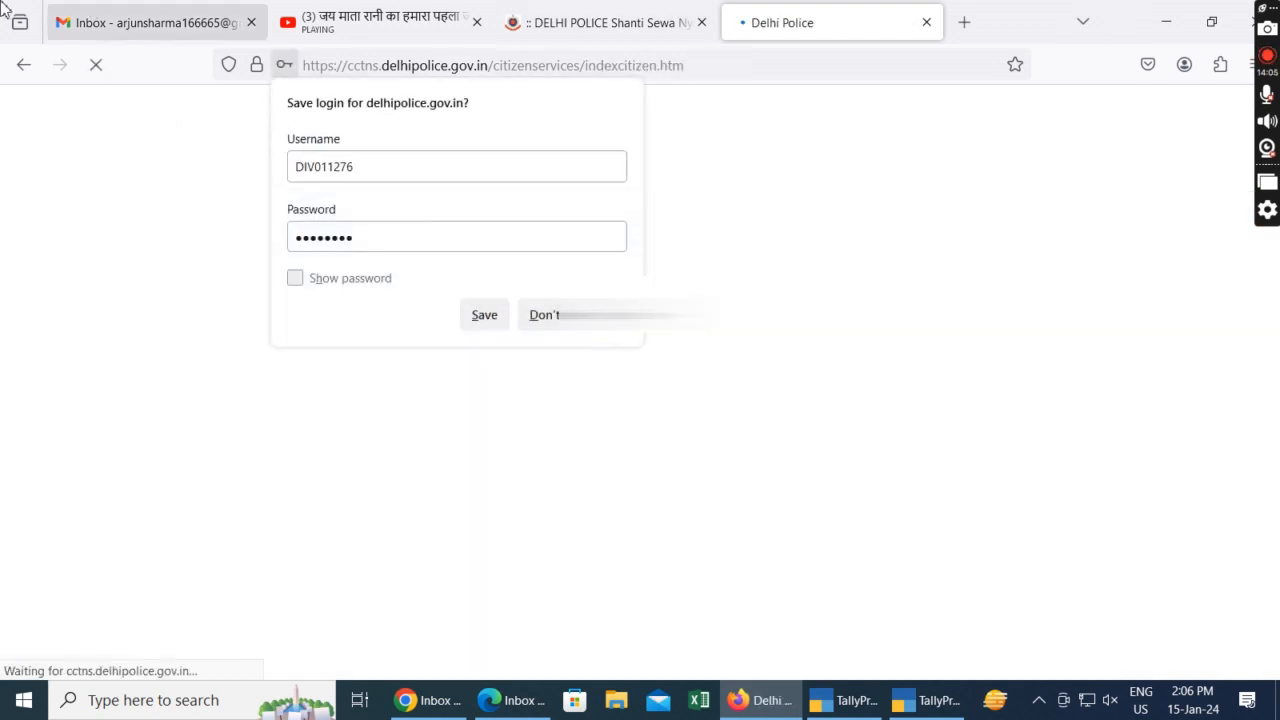
pyautogui.click(540, 316)
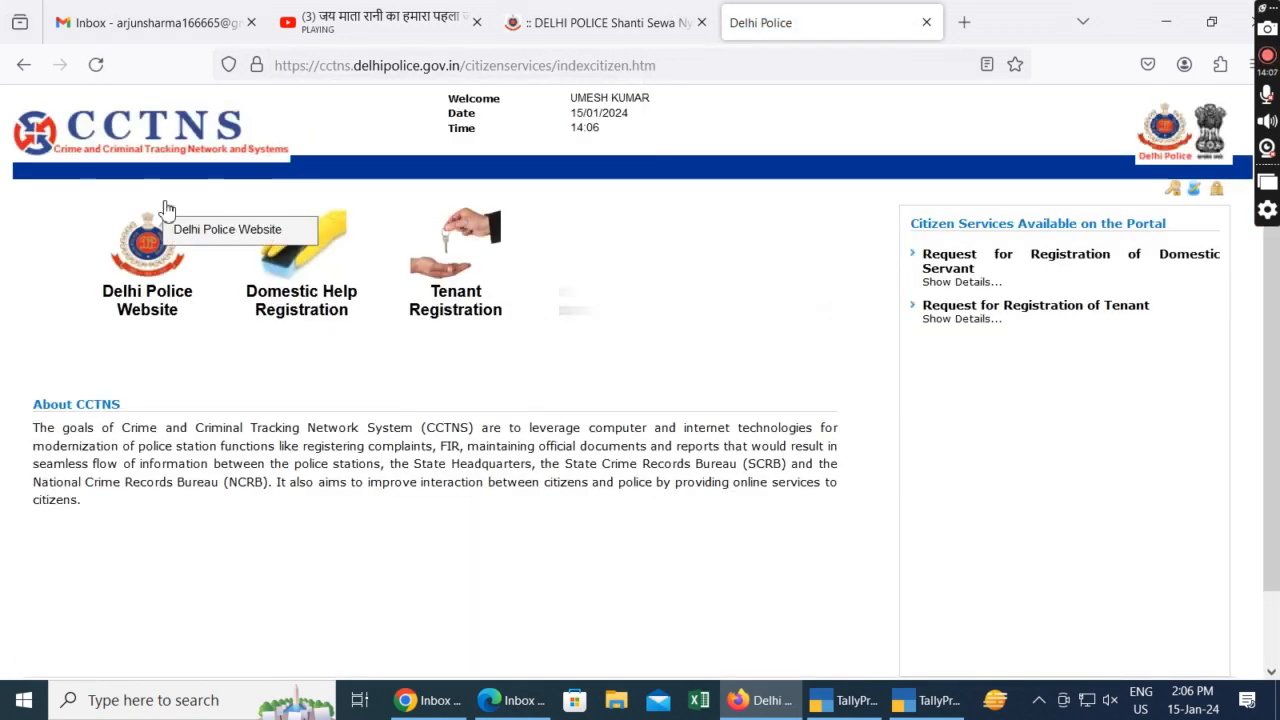
# Open the Add Tenant/PG Registration Detail form under Tenant Registration.
pyautogui.moveTo(488, 258)
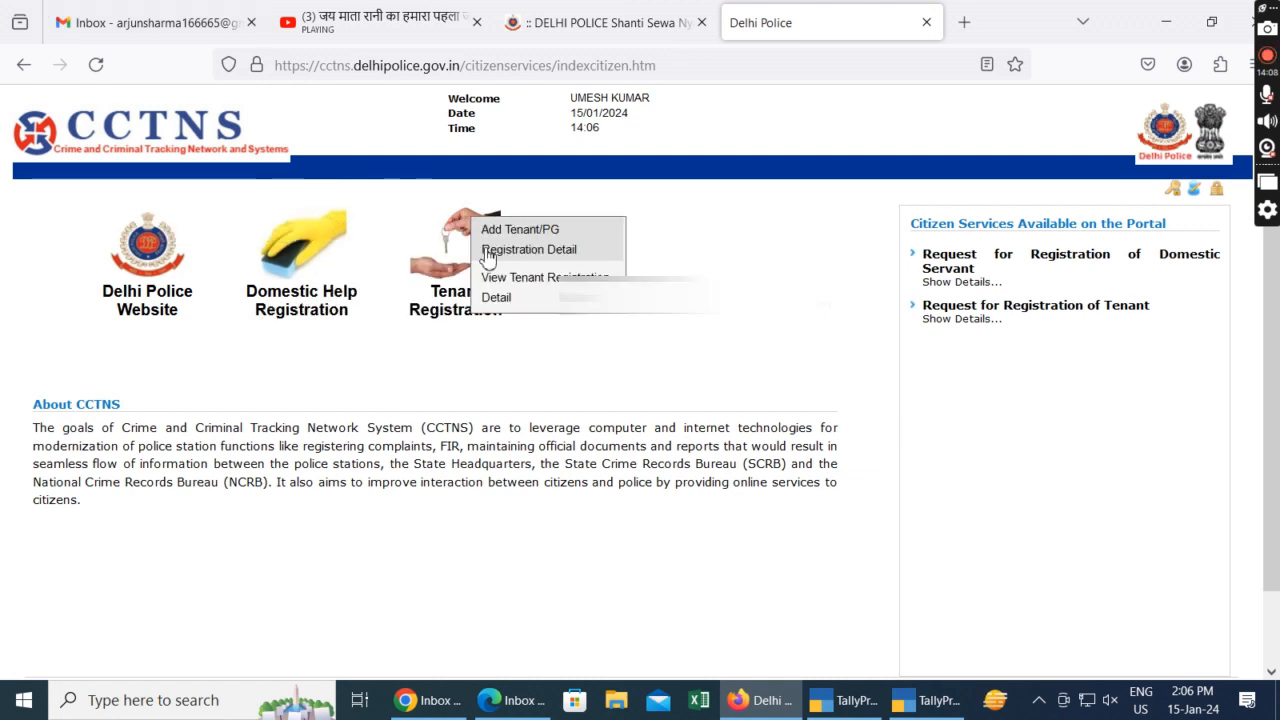
pyautogui.click(416, 262)
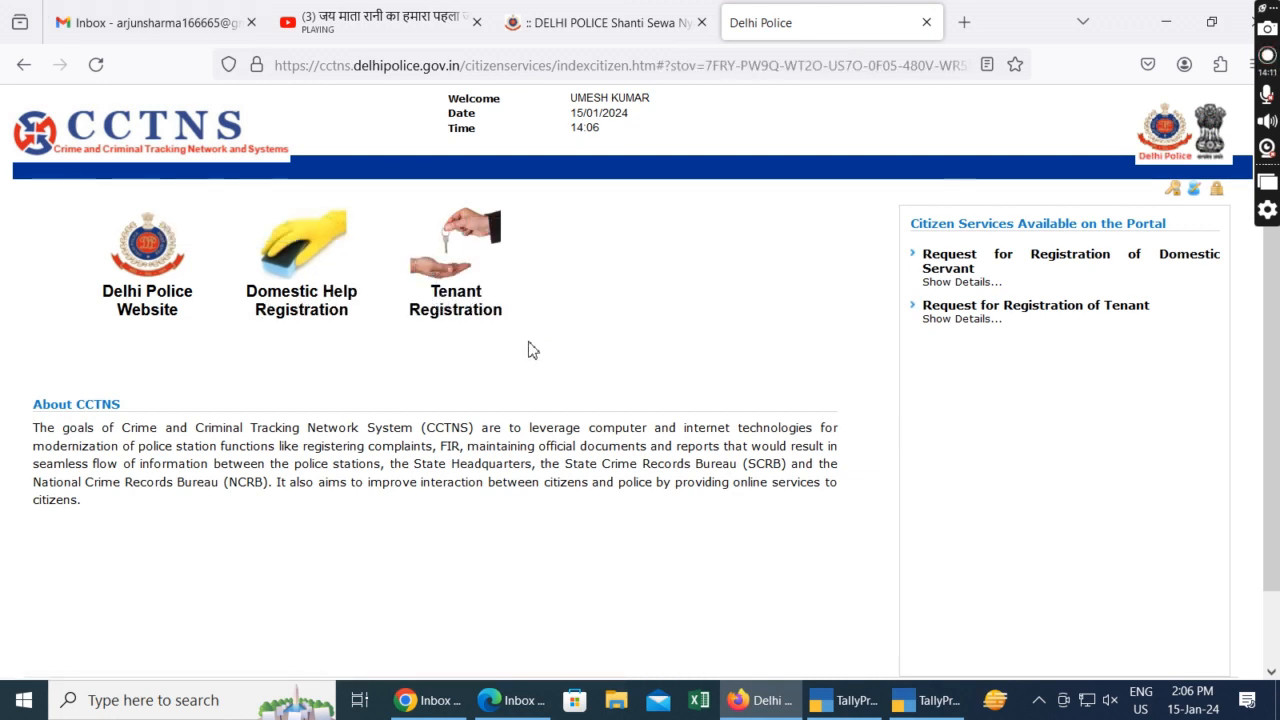
pyautogui.moveTo(512, 318)
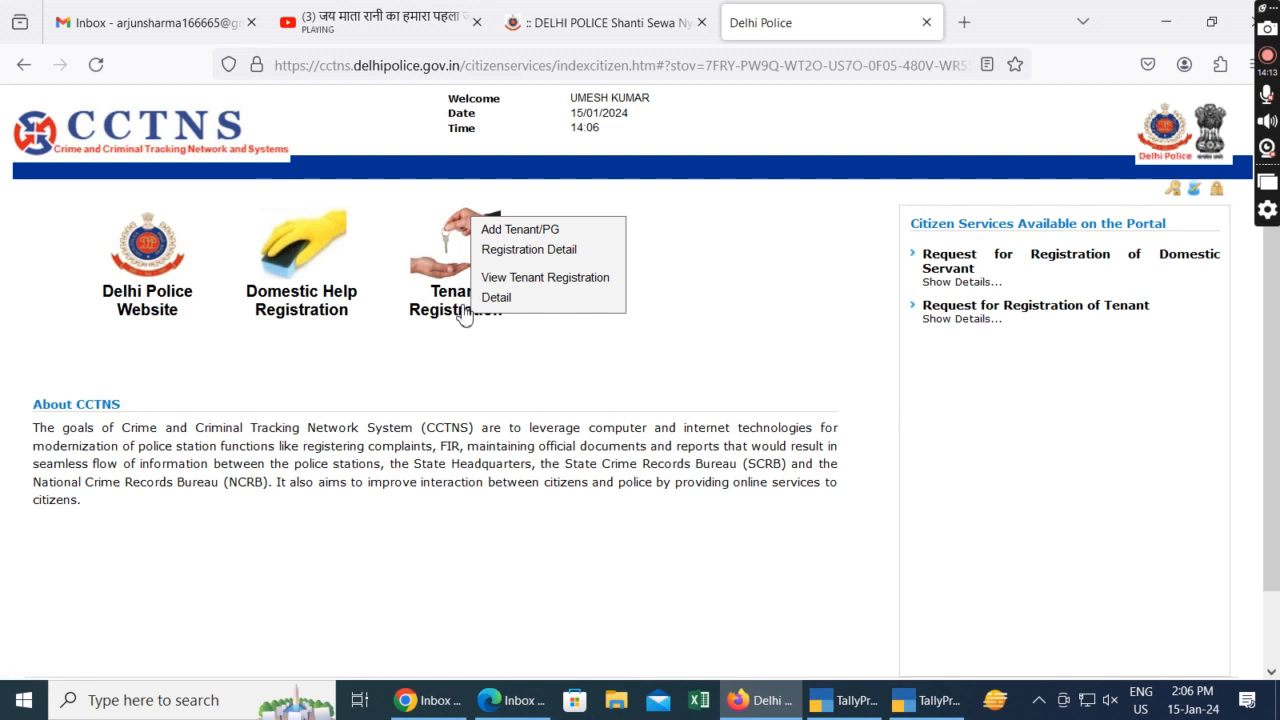
pyautogui.click(530, 240)
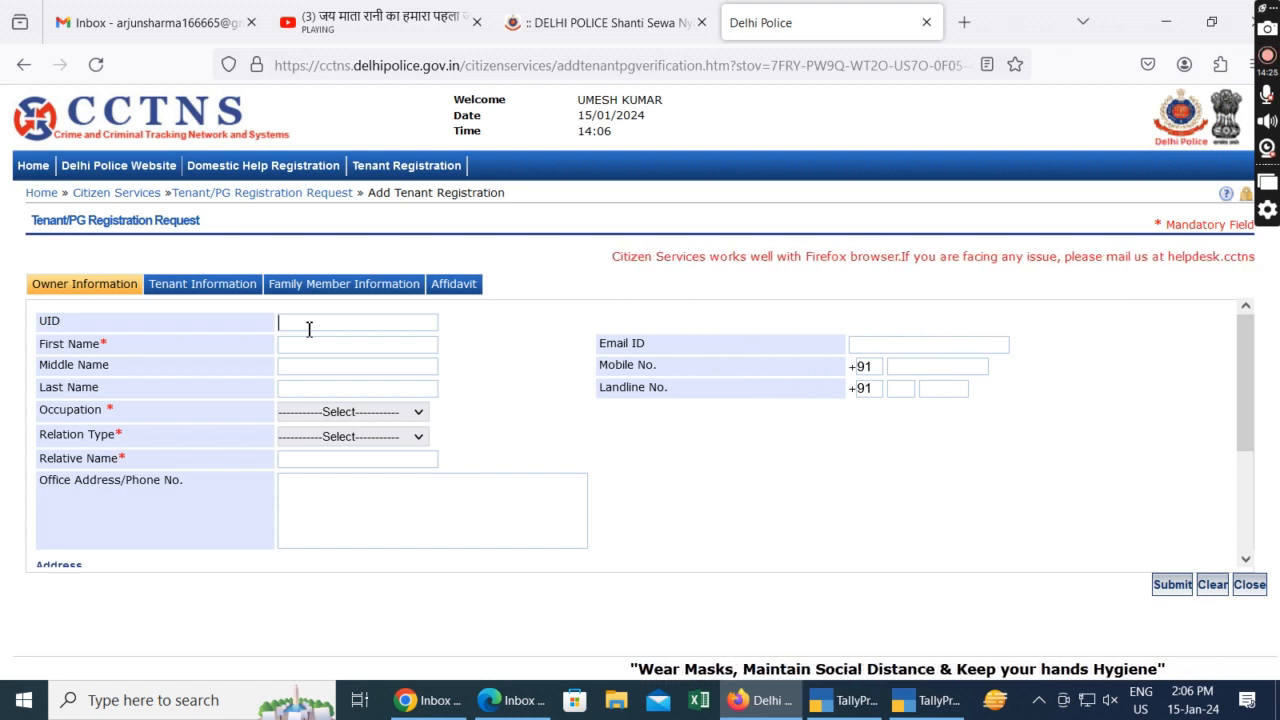
# Enter the owner's first name and choose the owner's occupation in the Owner Information section.
pyautogui.click(307, 344)
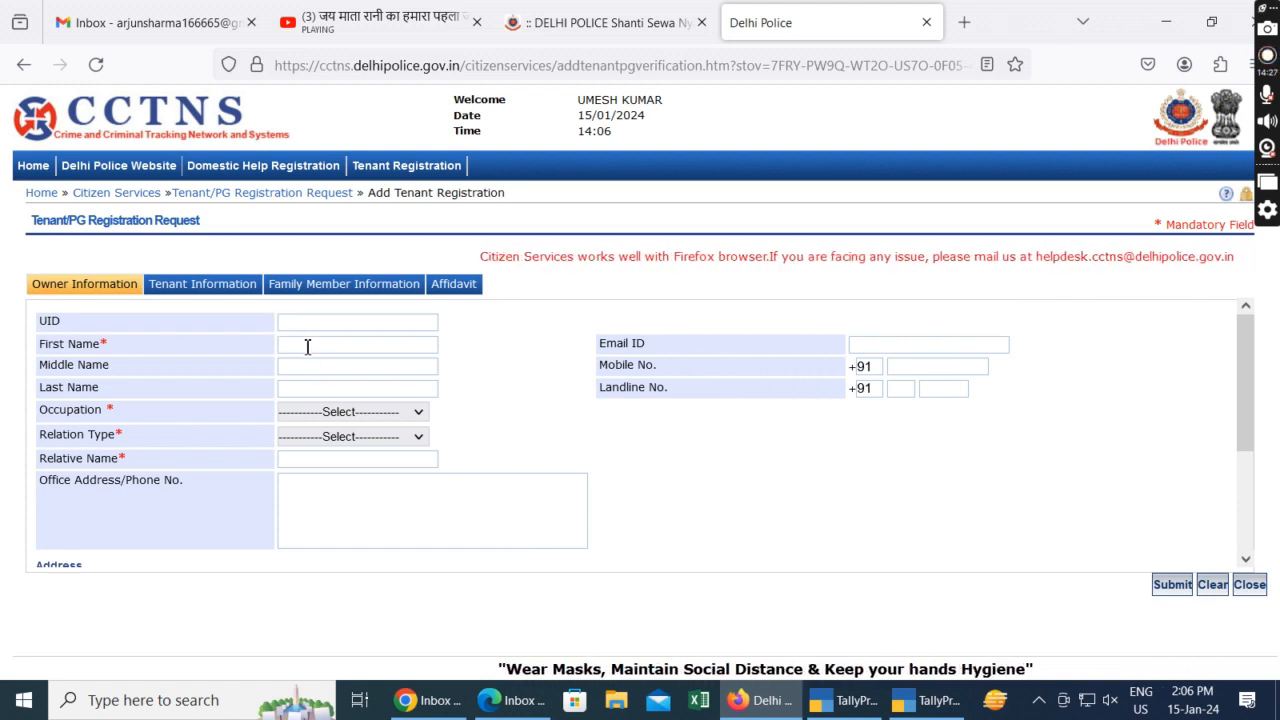
pyautogui.write('RAM')
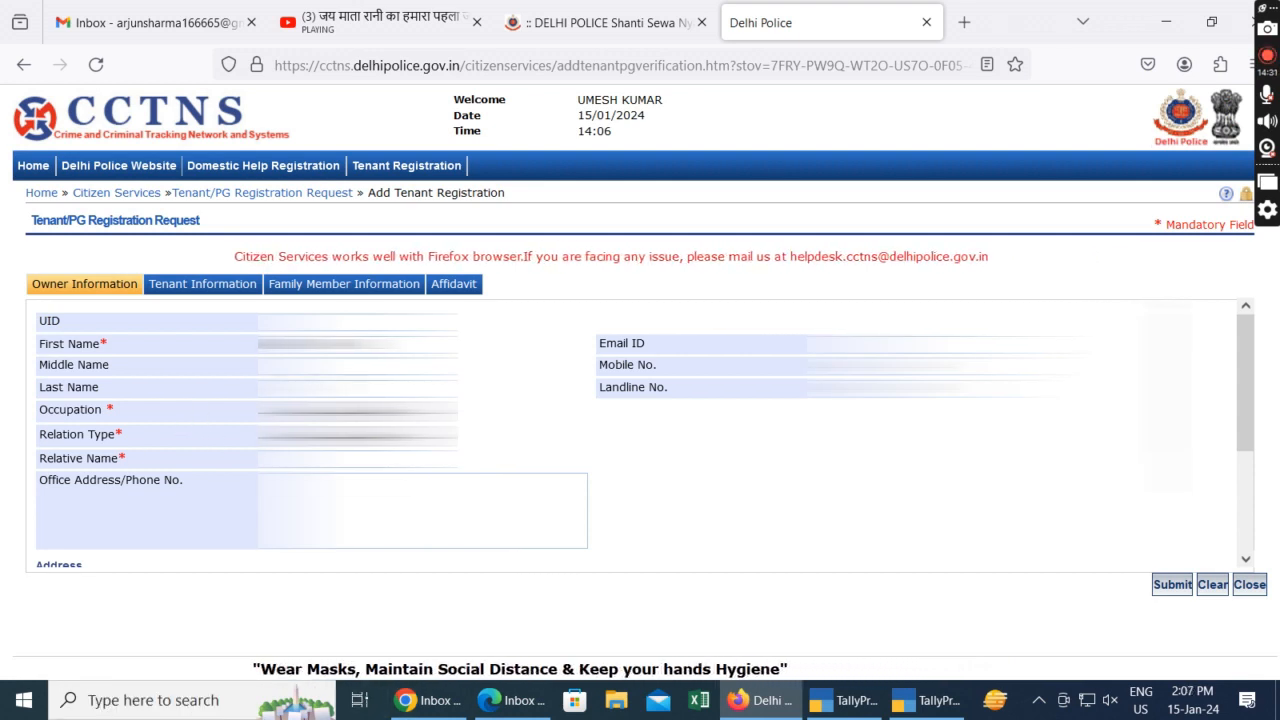
pyautogui.click(357, 410)
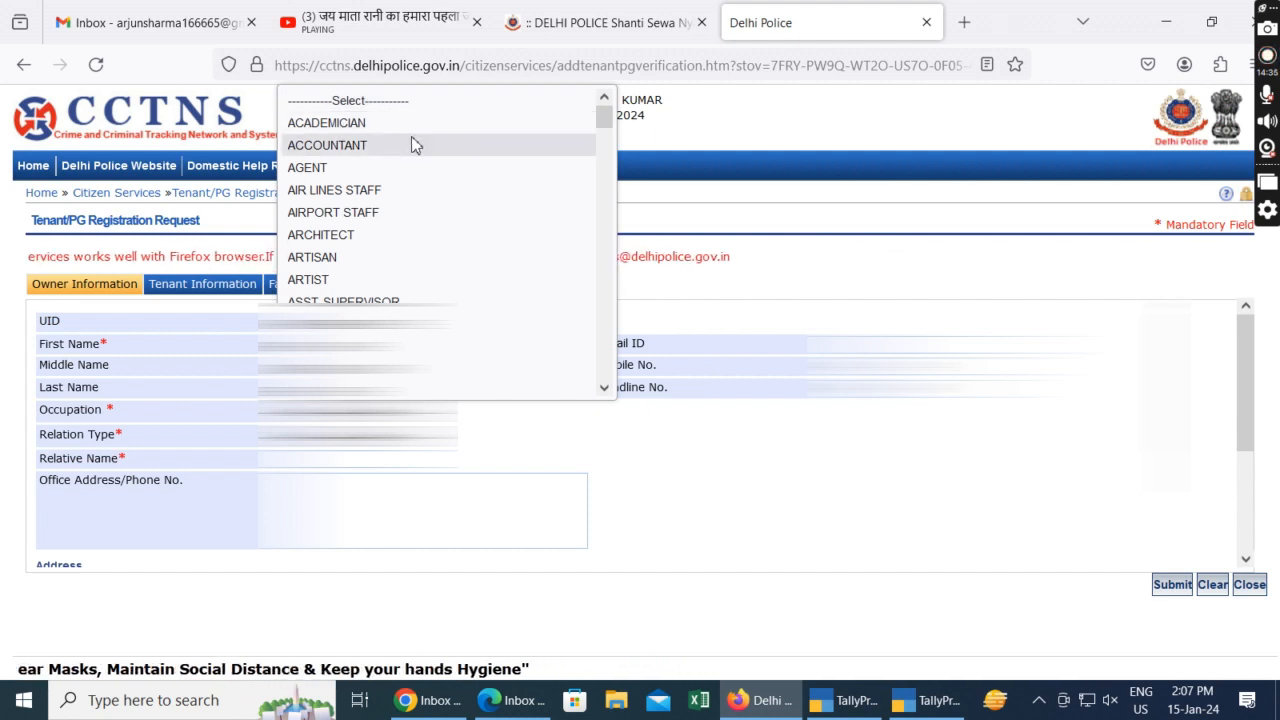
pyautogui.click(604, 388)
pyautogui.moveTo(605, 390); pyautogui.dragTo(605, 390)
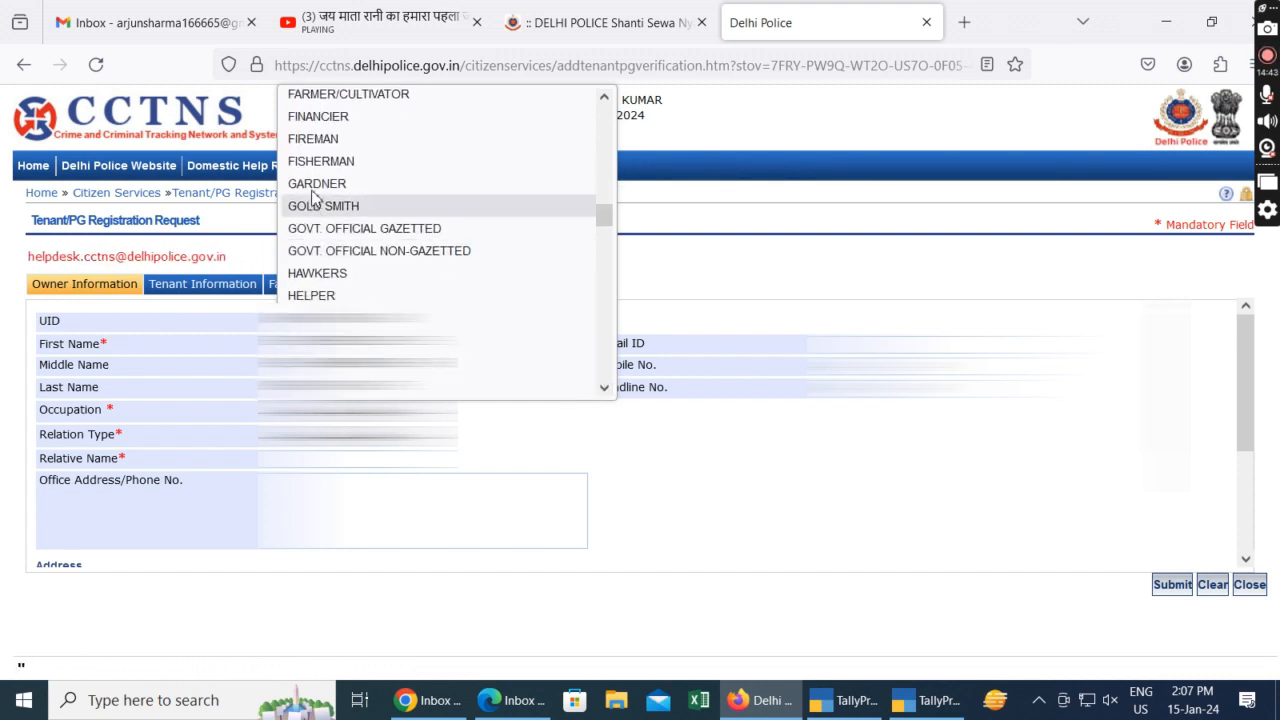
pyautogui.click(325, 190)
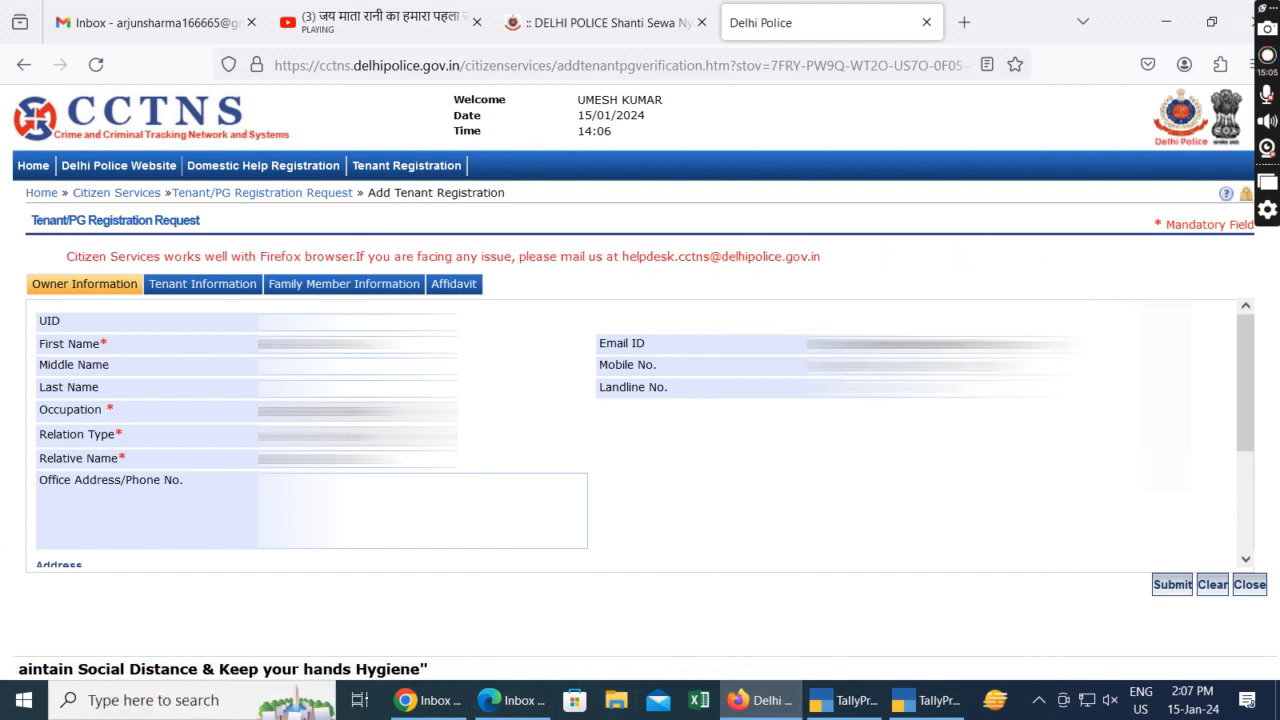
# Complete the owner's address and pincode, submit the owner information, and dismiss the alert.
pyautogui.moveTo(1240, 363); pyautogui.dragTo(1234, 486)
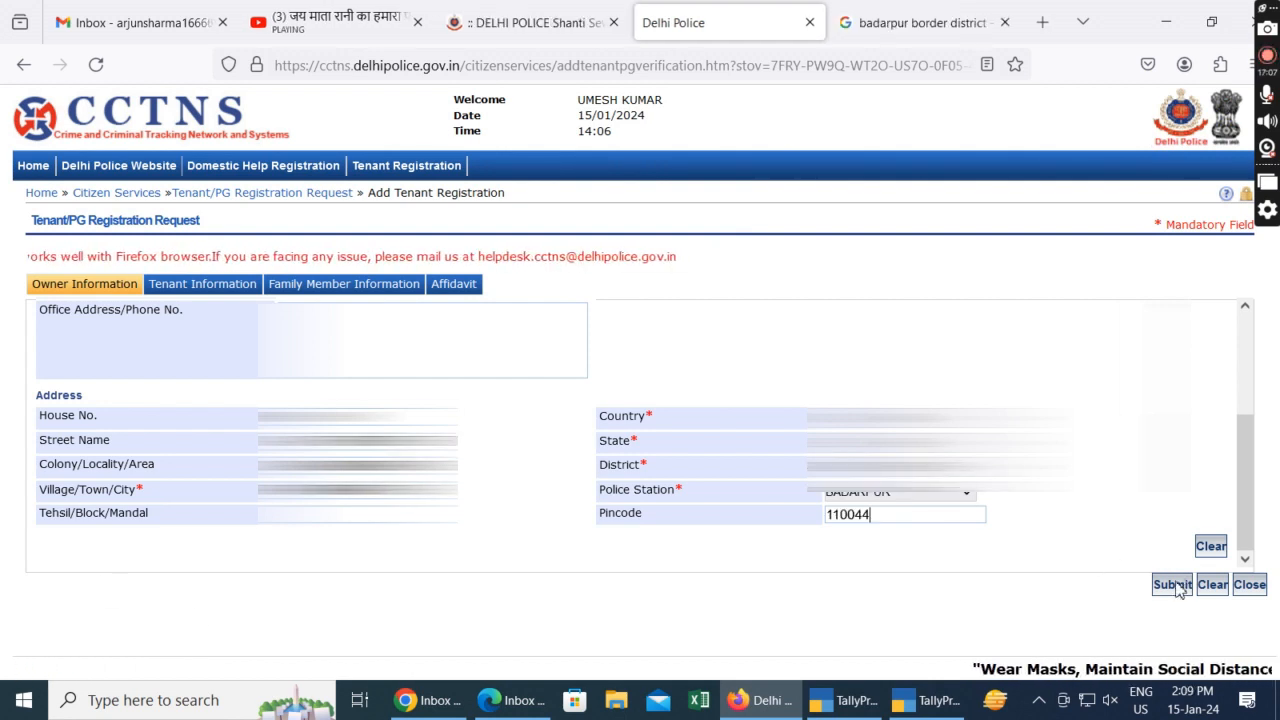
pyautogui.click(1172, 585)
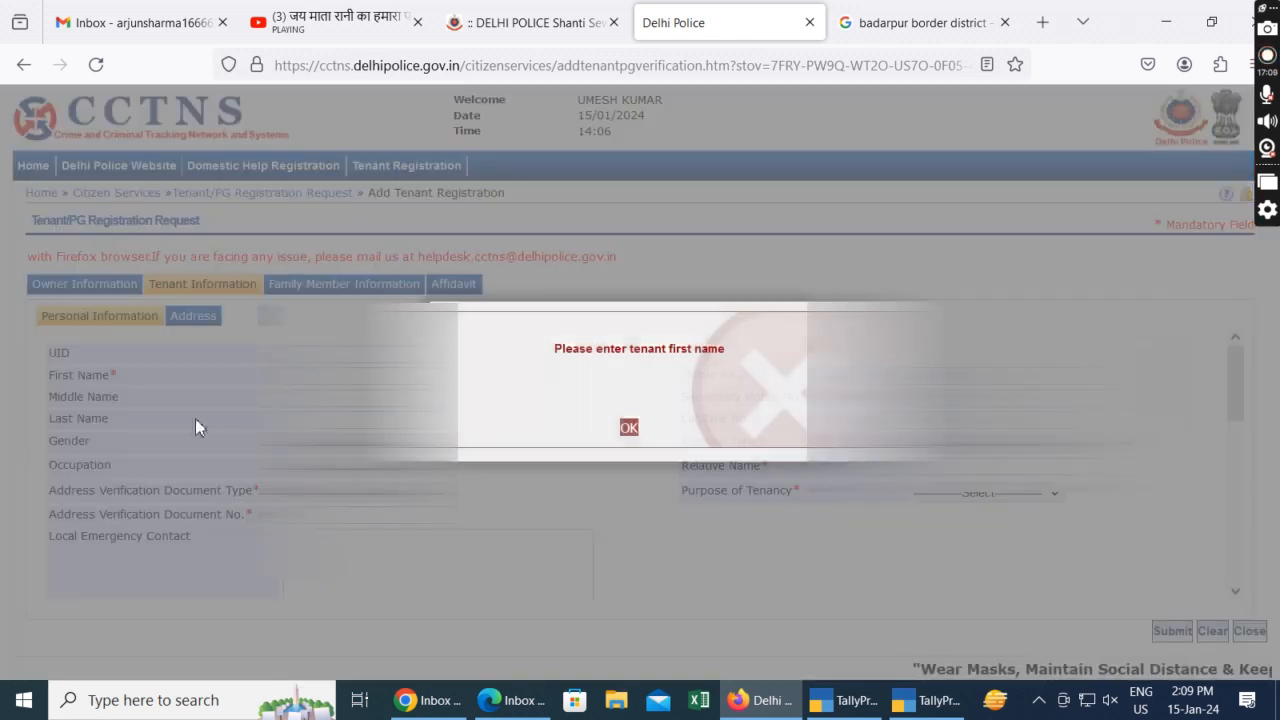
pyautogui.click(627, 428)
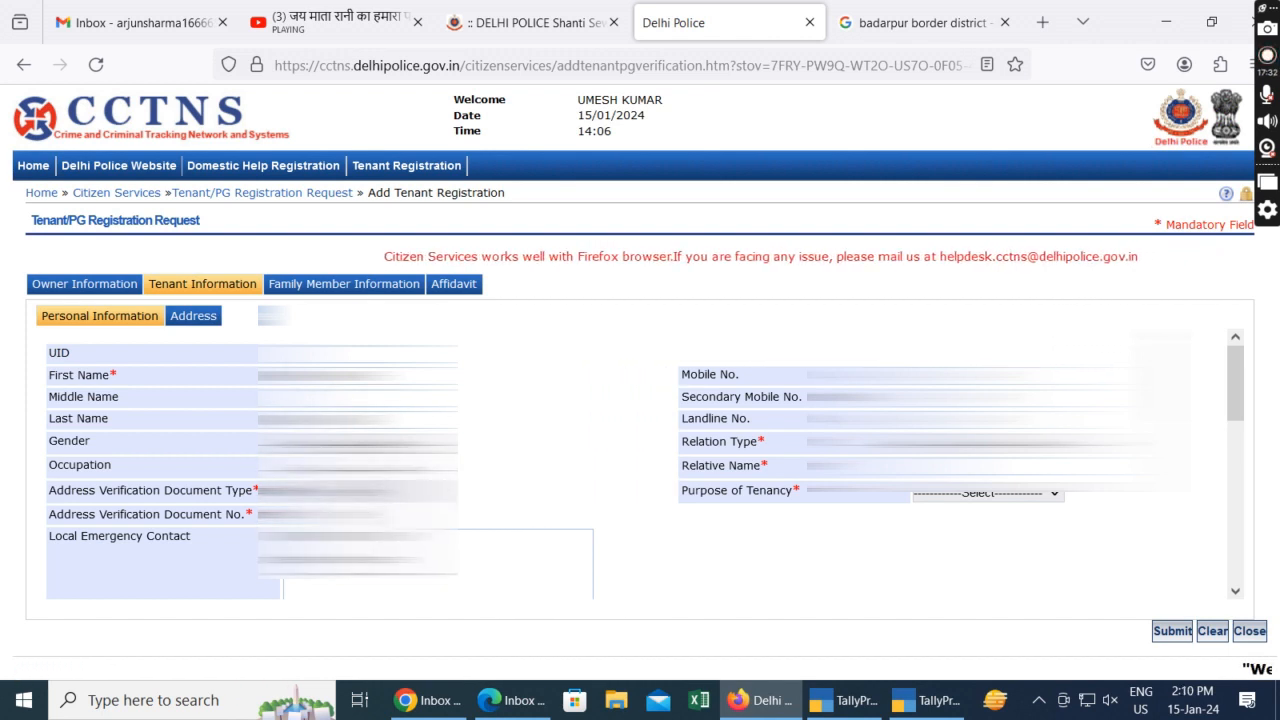
# Choose the tenant's occupation and set the Address Verification Document Type to Any Other.
pyautogui.click(370, 466)
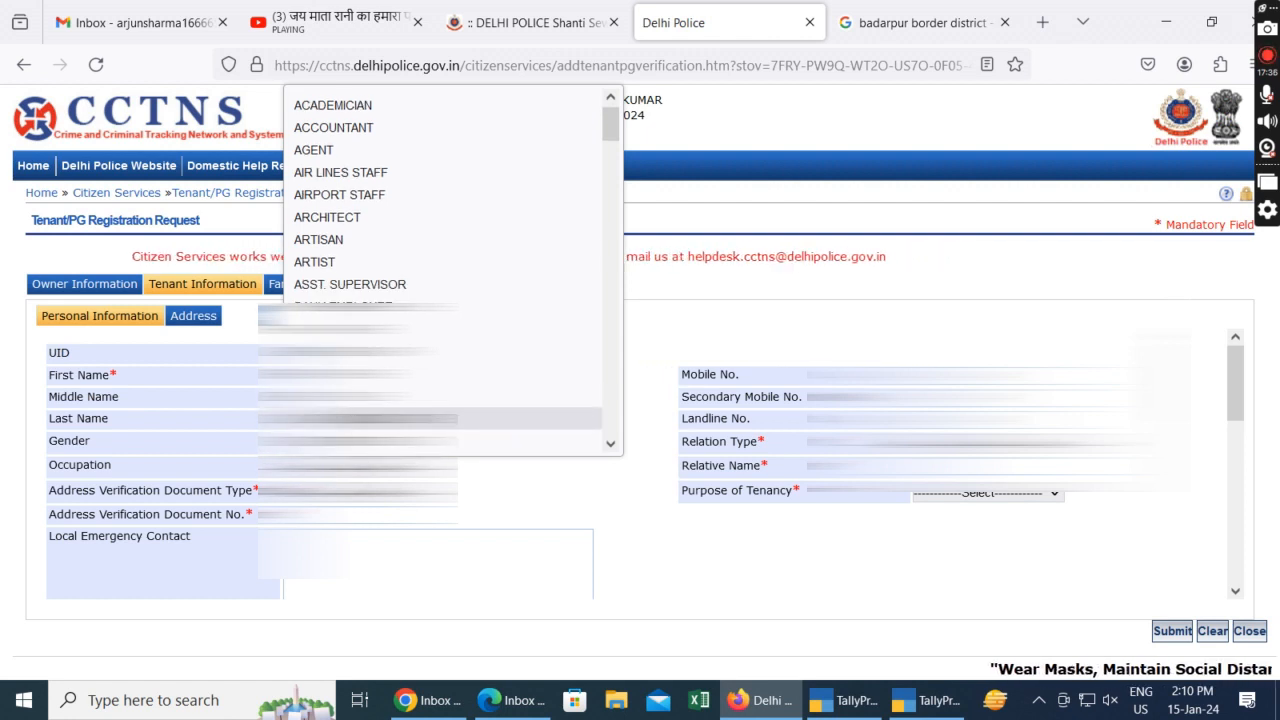
pyautogui.moveTo(614, 132); pyautogui.dragTo(629, 304)
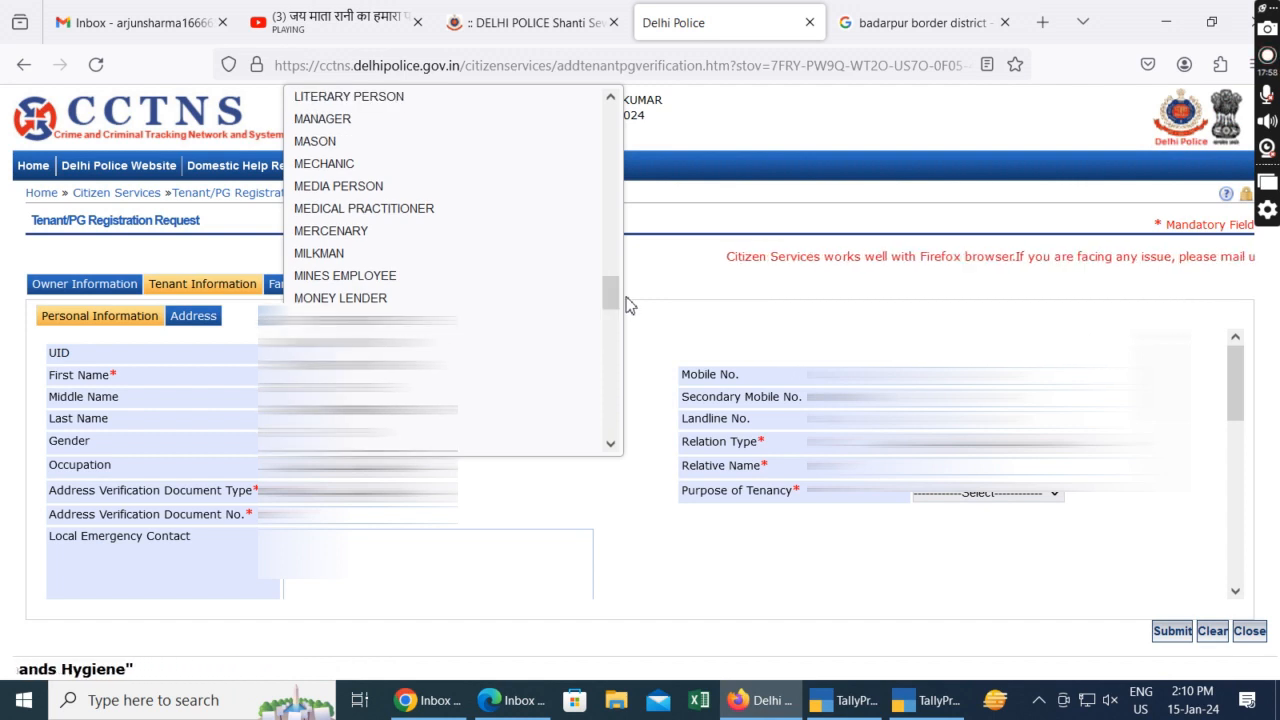
pyautogui.click(385, 388)
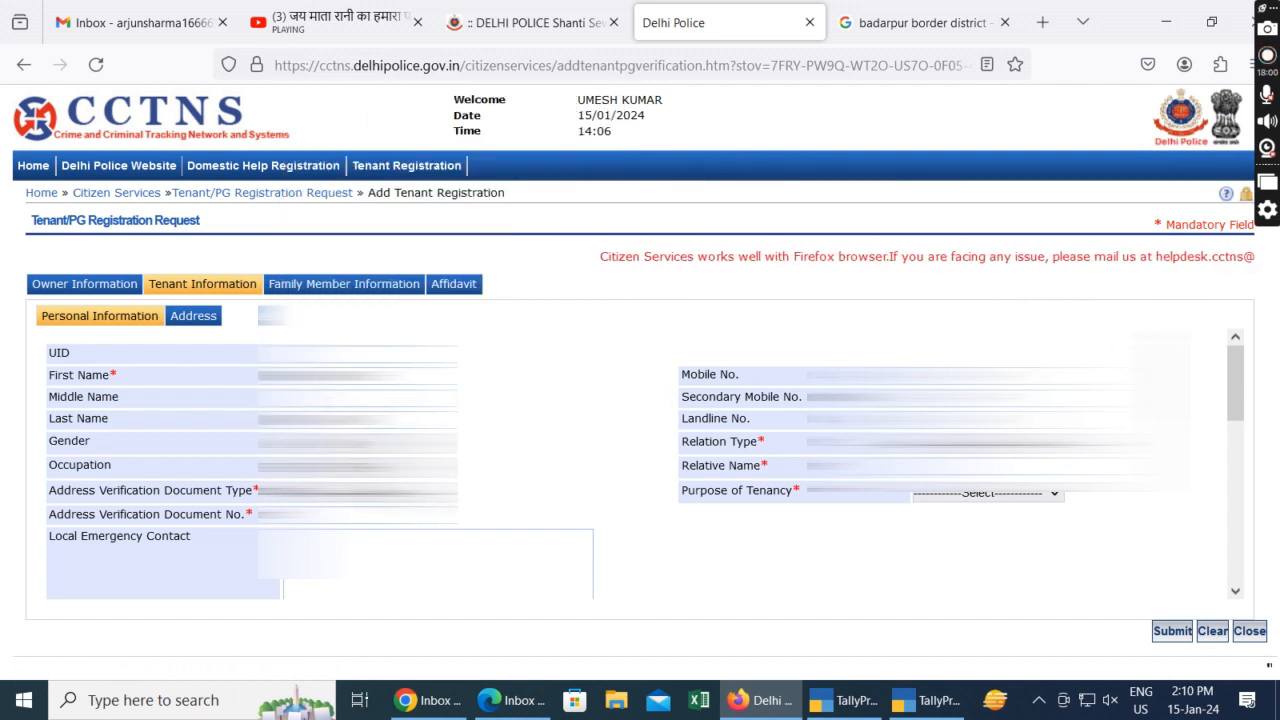
pyautogui.click(370, 491)
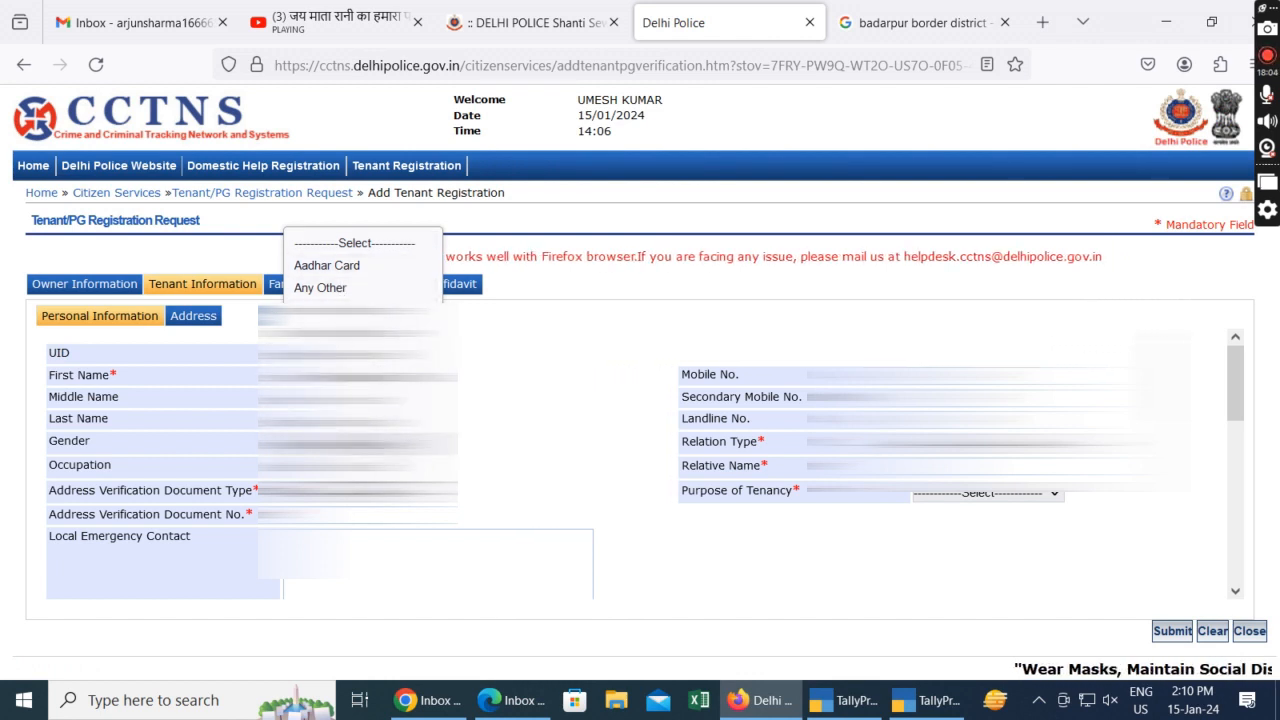
pyautogui.click(329, 287)
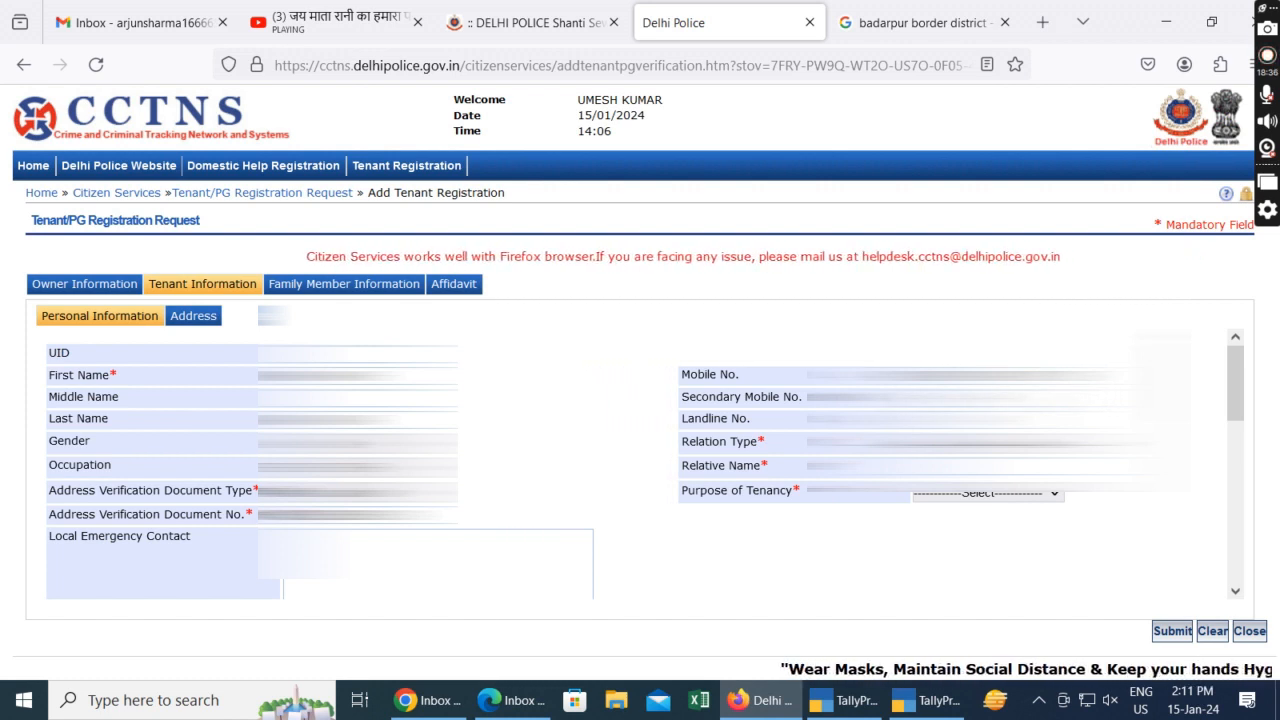
# Set the tenant's Relation Type to Father and the Purpose of Tenancy to Residential.
pyautogui.click(960, 493)
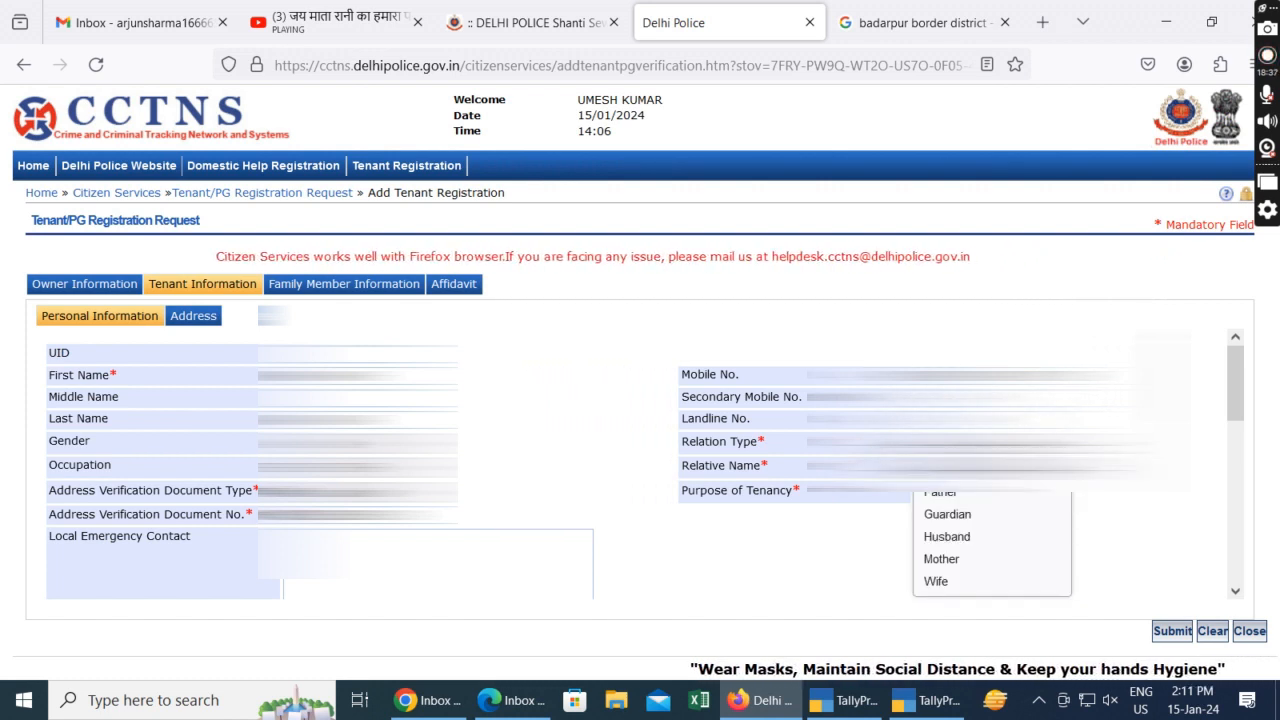
pyautogui.click(959, 498)
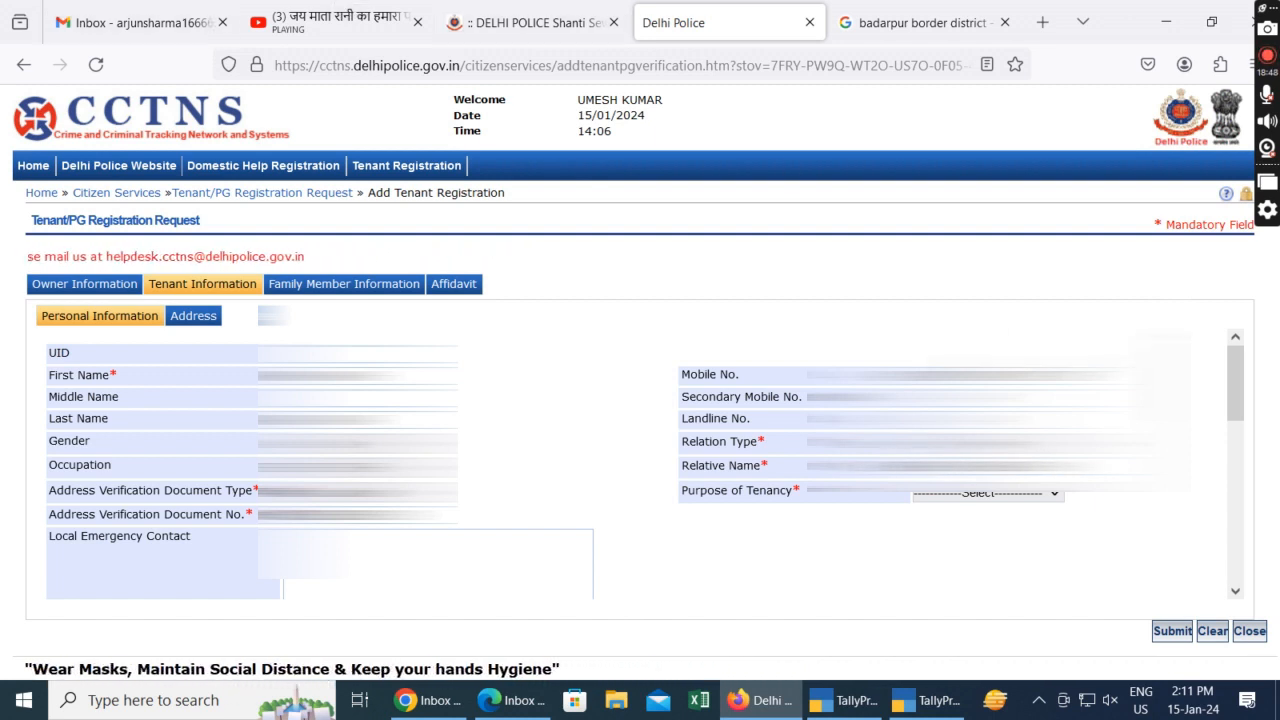
pyautogui.click(1000, 494)
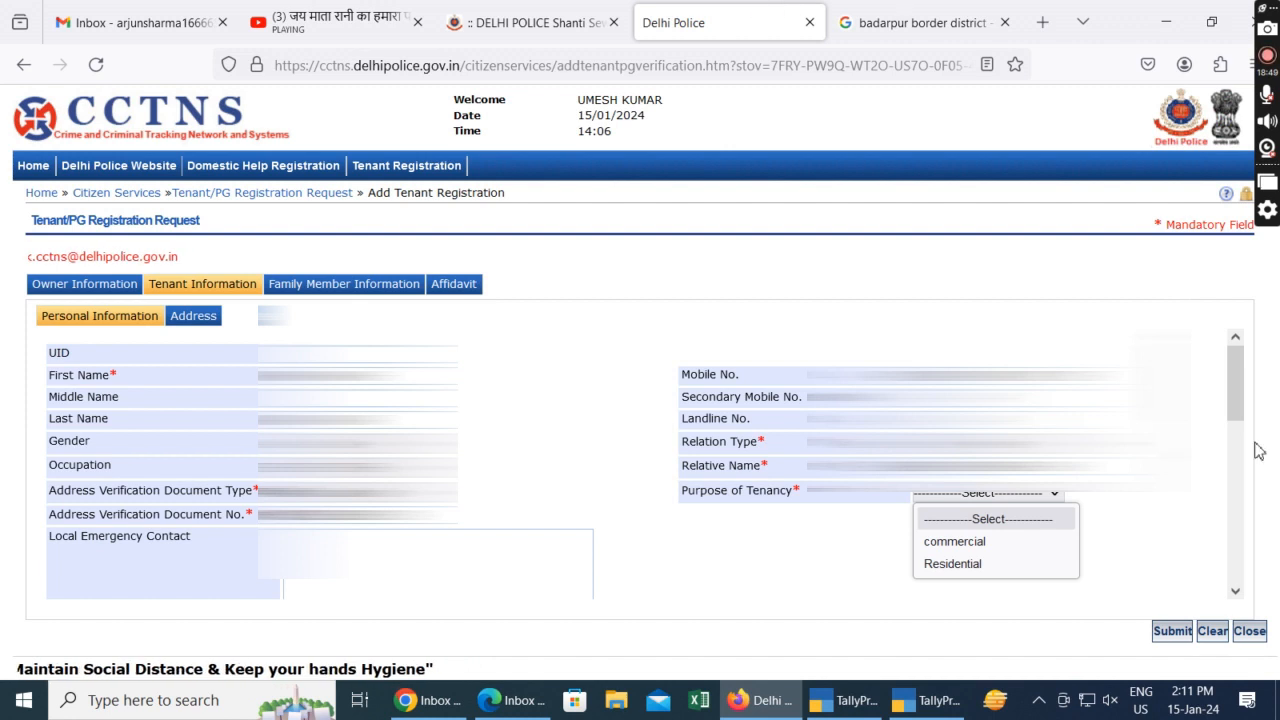
pyautogui.click(1003, 564)
# Enter the tenant's date of birth in the Age Panel by choosing the year, month and day from the calendar.
pyautogui.scroll(-5, 620, 540)
pyautogui.scroll(5, 574, 480)
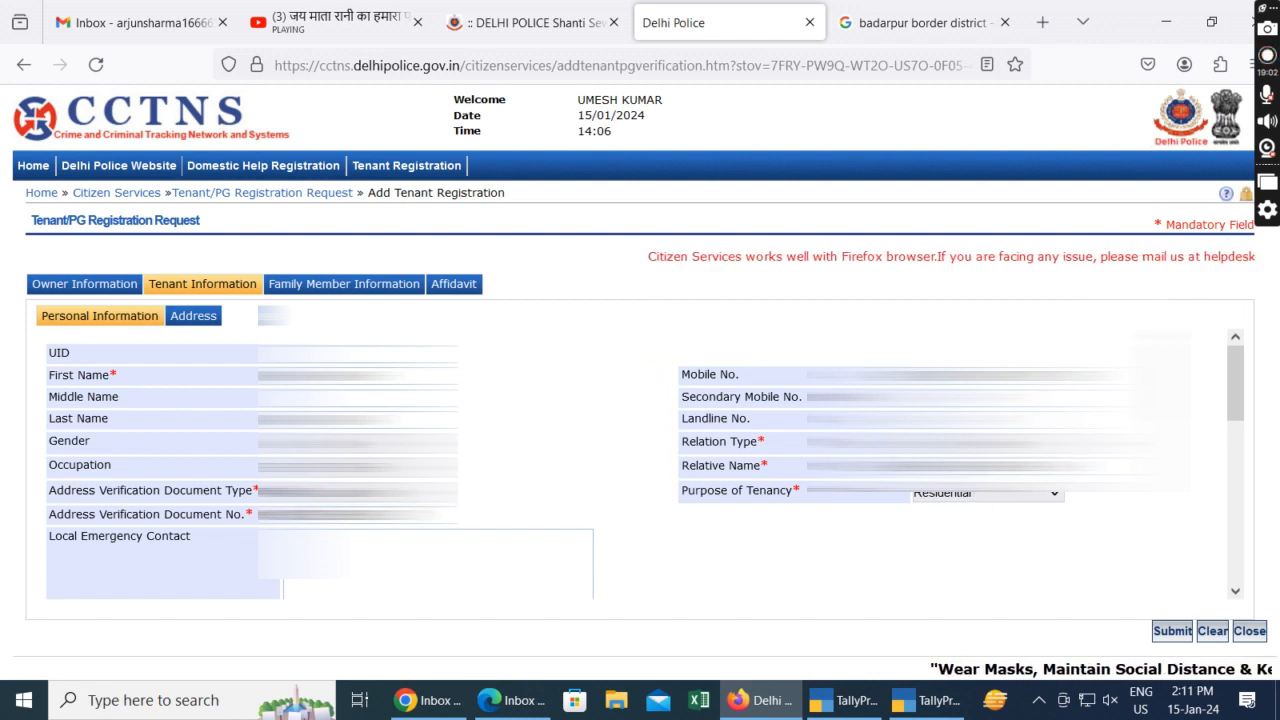
pyautogui.scroll(-5, 214, 400)
pyautogui.scroll(2, 214, 400)
pyautogui.scroll(-1, 214, 400)
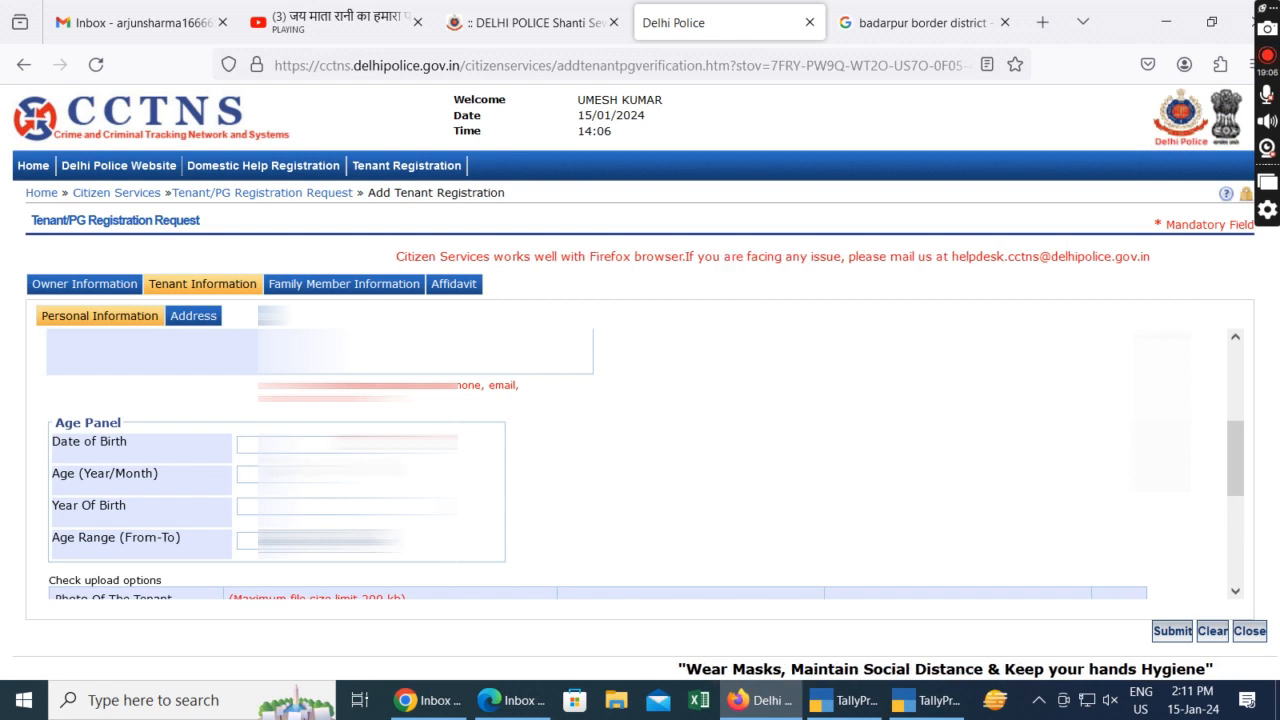
pyautogui.click(284, 445)
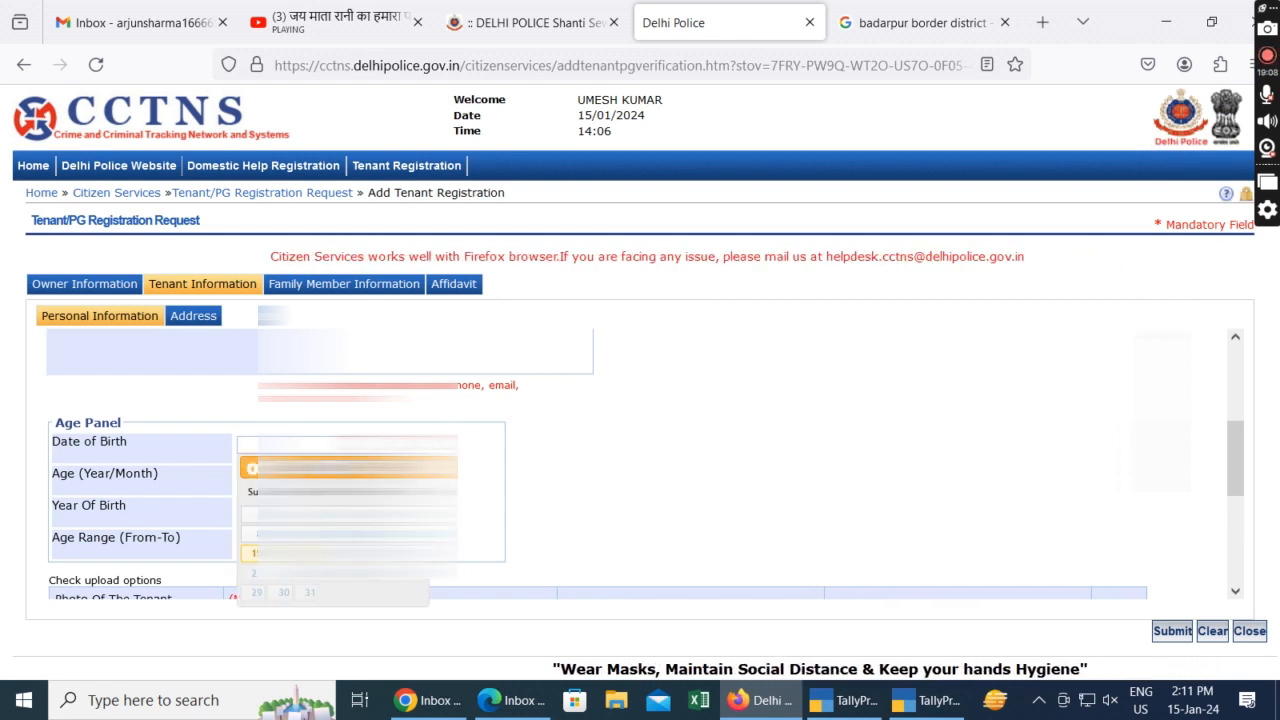
pyautogui.click(370, 468)
pyautogui.click(374, 222)
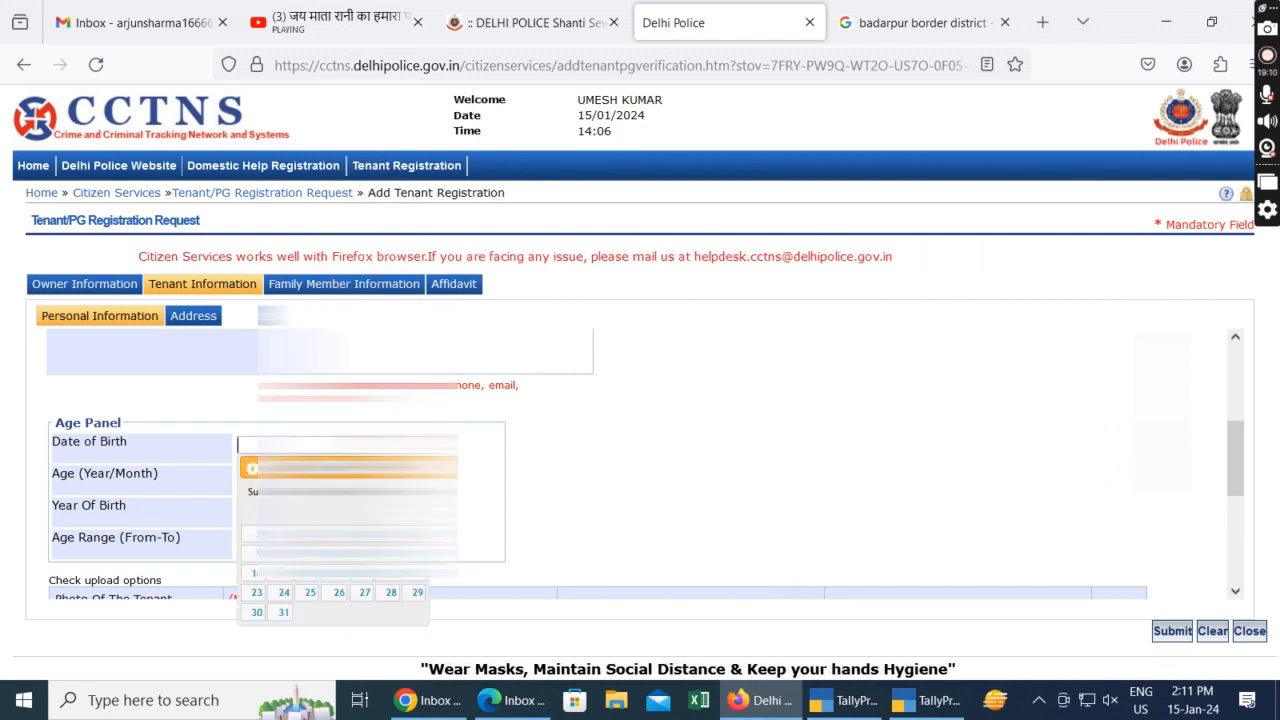
pyautogui.click(300, 468)
pyautogui.click(300, 468)
pyautogui.click(300, 468)
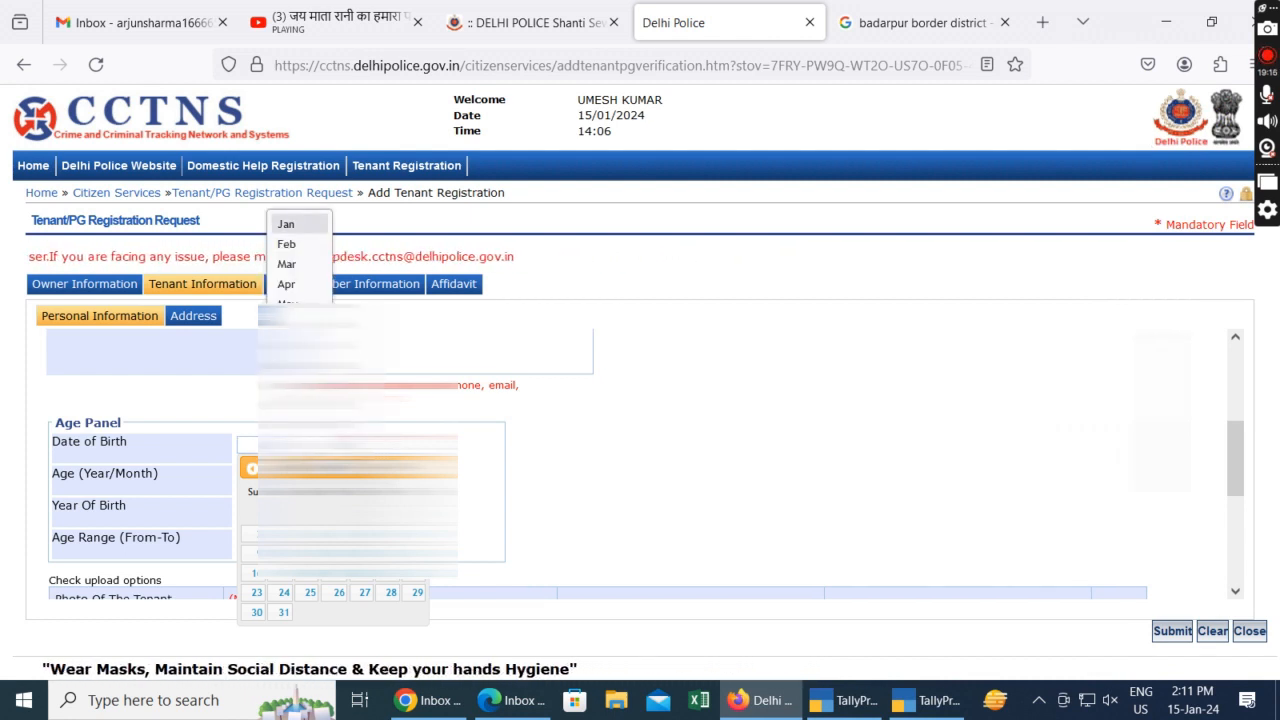
pyautogui.click(287, 245)
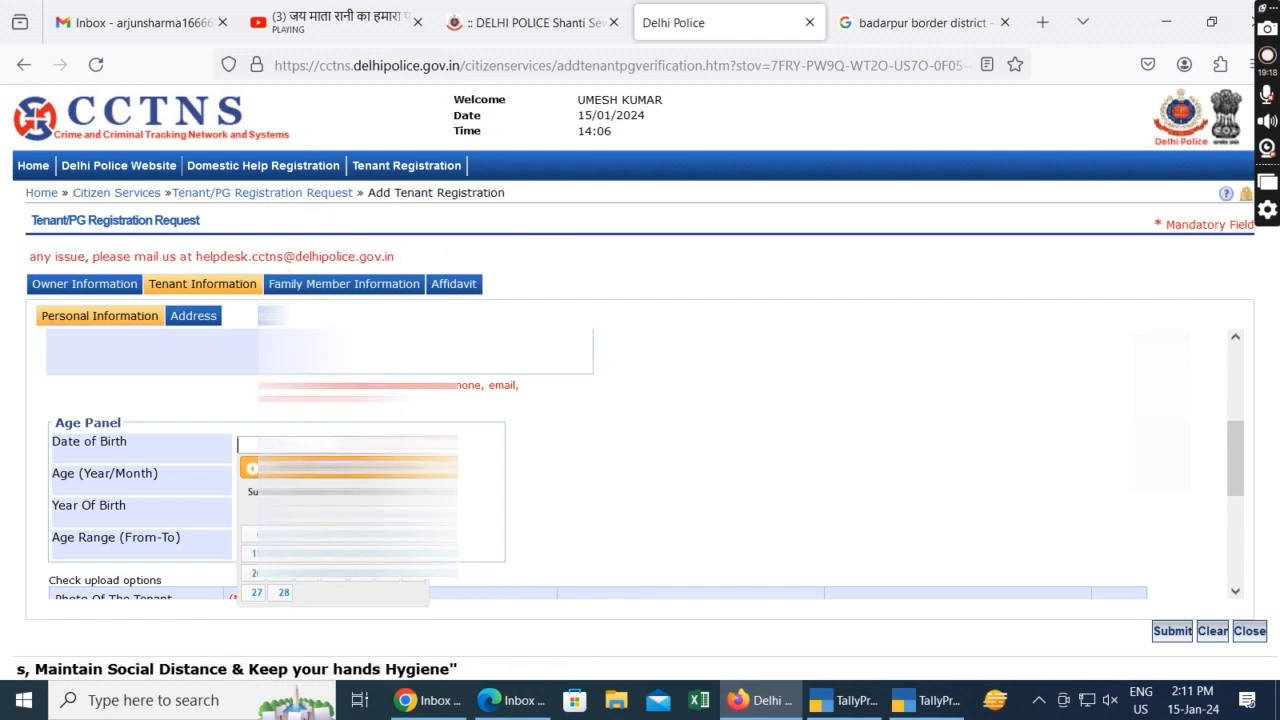
pyautogui.click(392, 515)
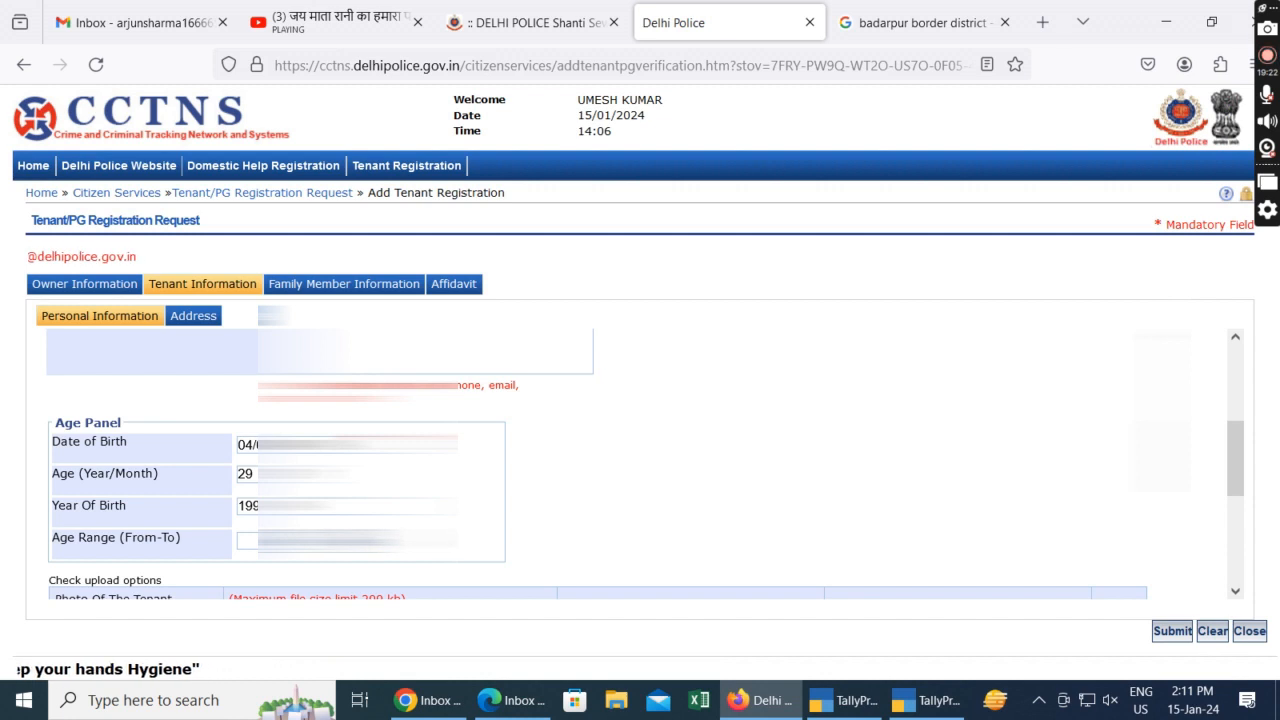
# Submit the tenant's personal information with the identity document scan described as Aadhar card, and dismiss the alert.
pyautogui.scroll(-3, 640, 460)
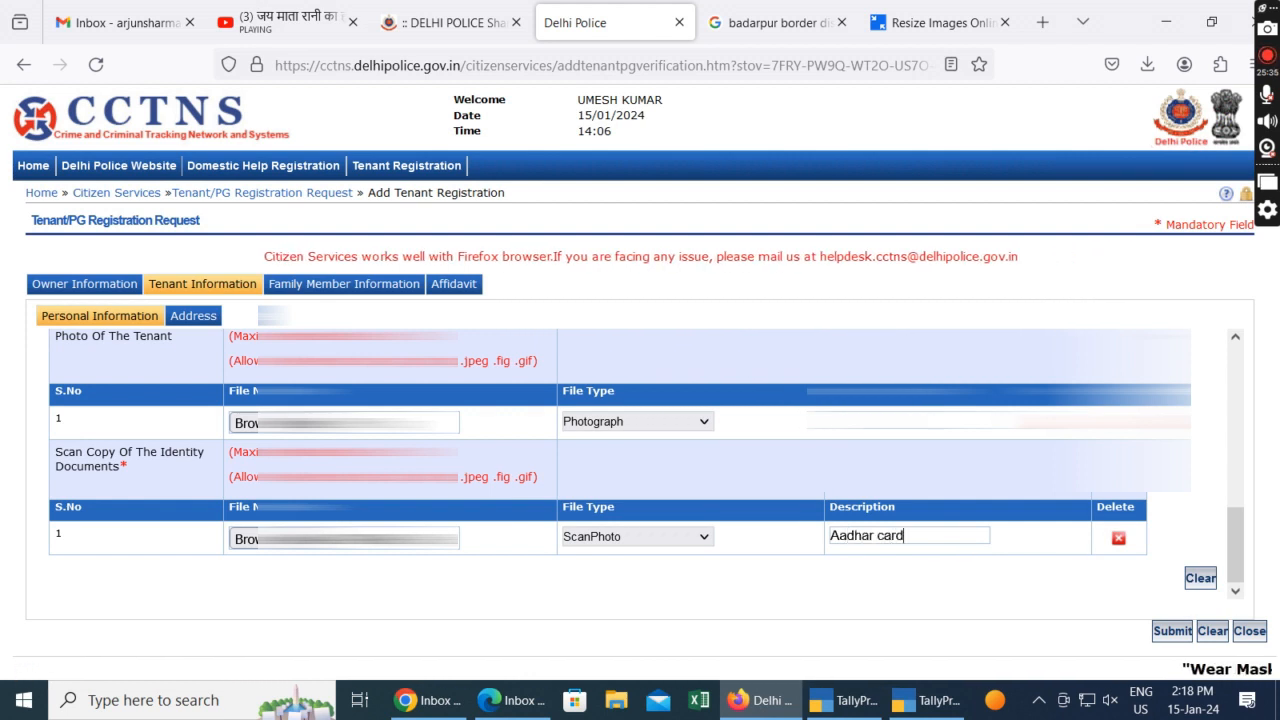
pyautogui.moveTo(1234, 569)
pyautogui.mouseDown()
pyautogui.moveTo(1230, 455)
pyautogui.moveTo(1209, 374)
pyautogui.moveTo(1228, 560)
pyautogui.mouseUp()
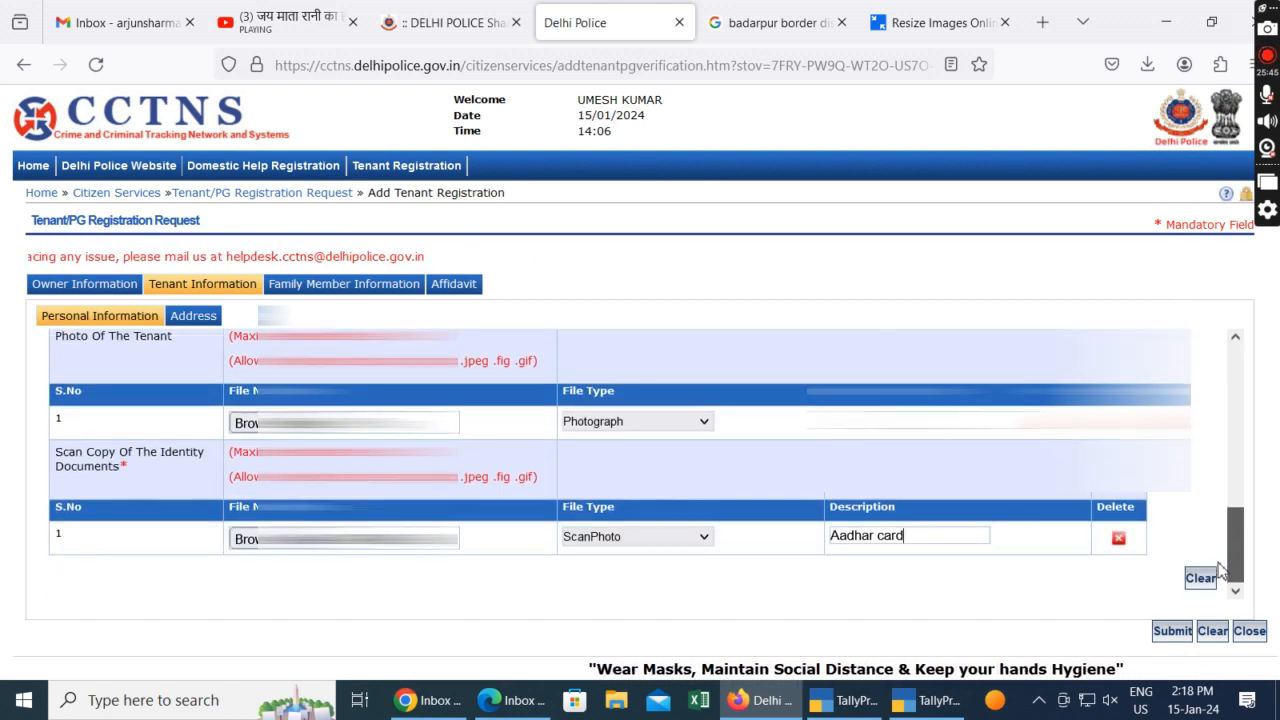
pyautogui.click(1172, 633)
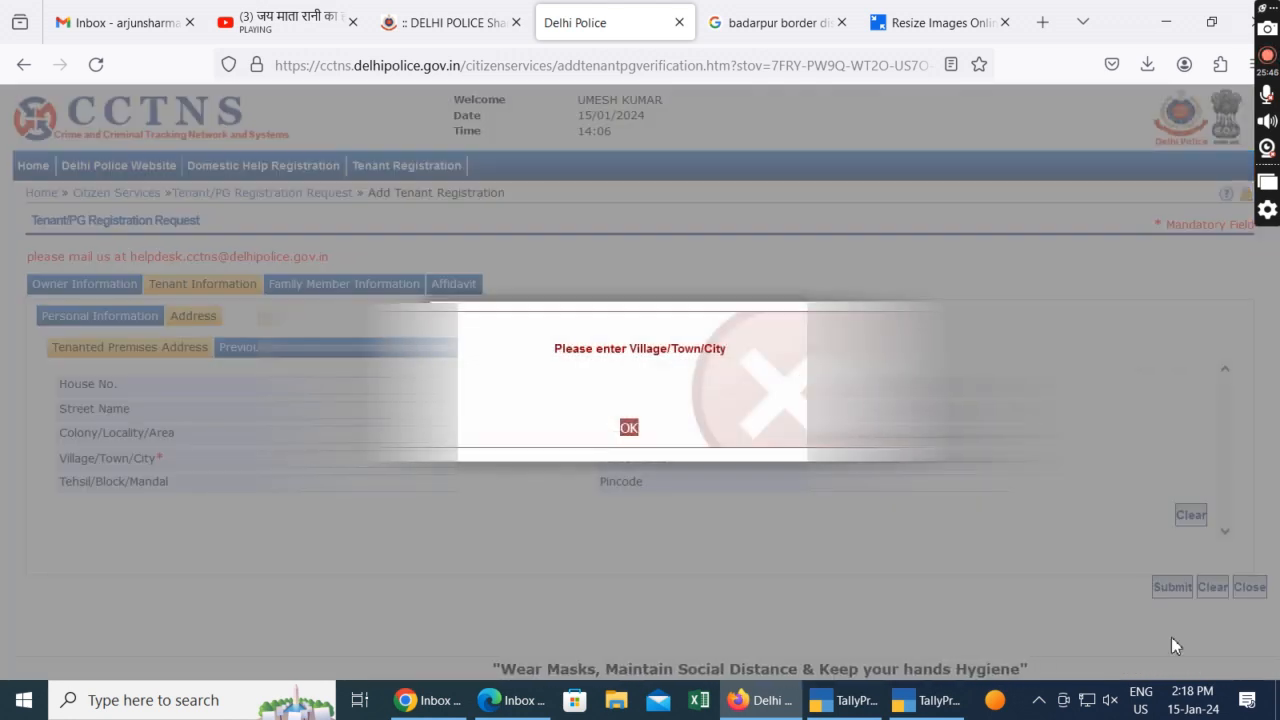
pyautogui.click(629, 428)
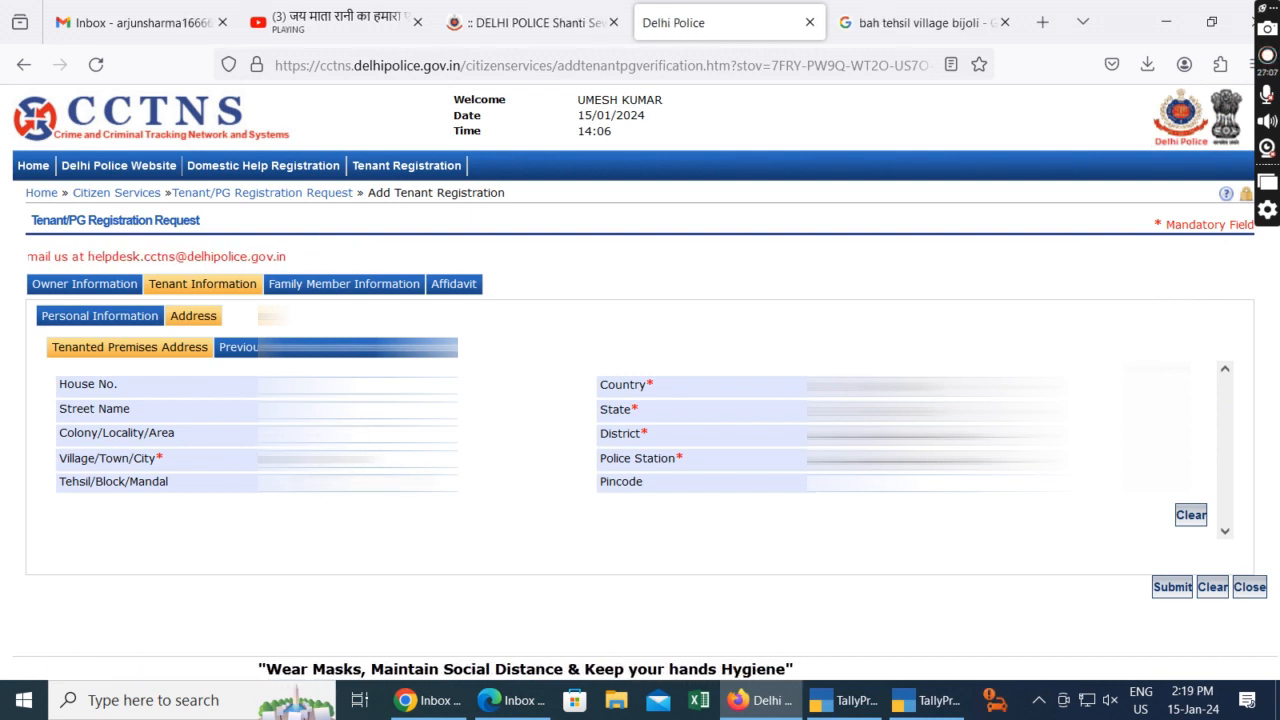
# Complete the tenanted premises address including district and house number, submit it, and dismiss the alert.
pyautogui.hotkey('ctrl', 'v')
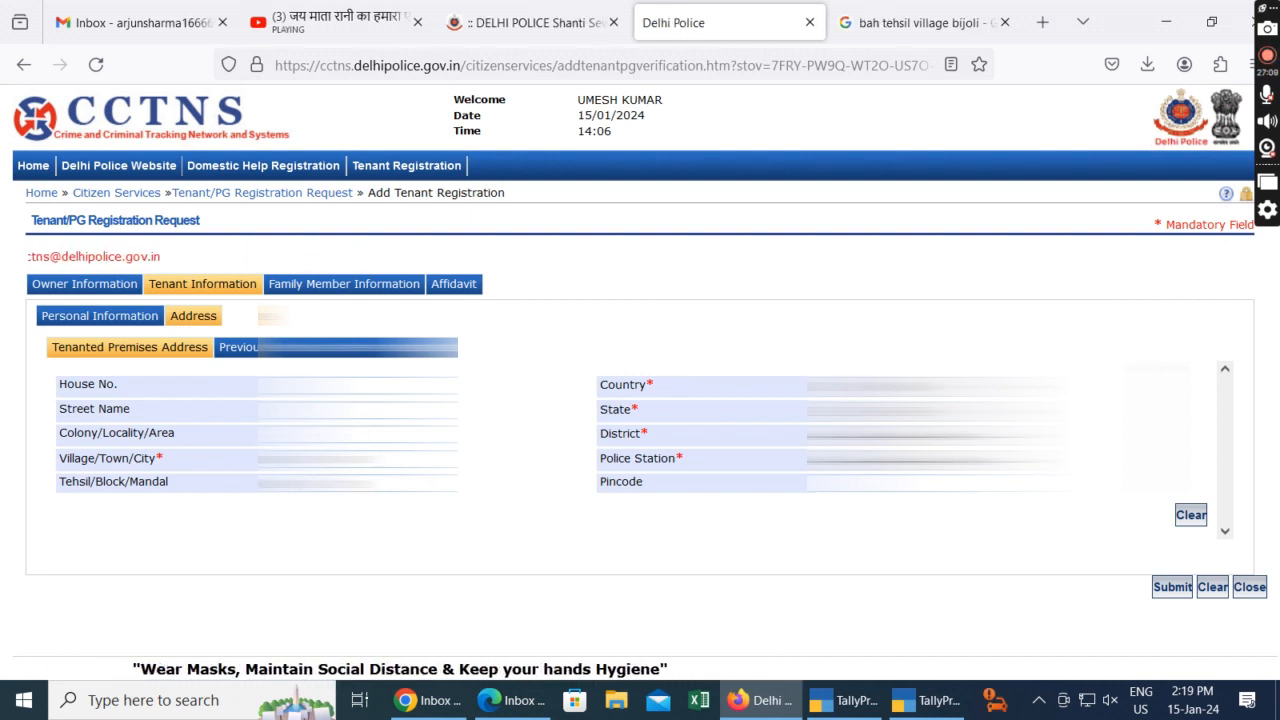
pyautogui.click(880, 434)
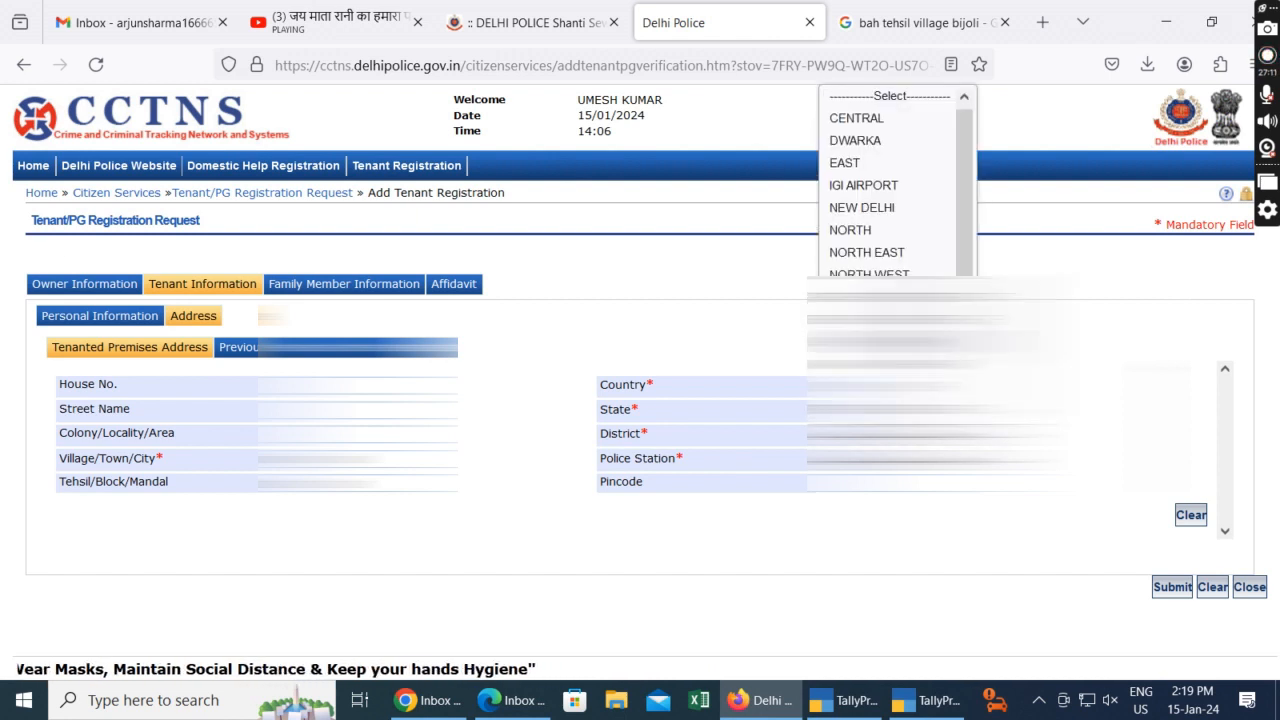
pyautogui.moveTo(970, 238); pyautogui.dragTo(971, 195)
pyautogui.click(106, 387)
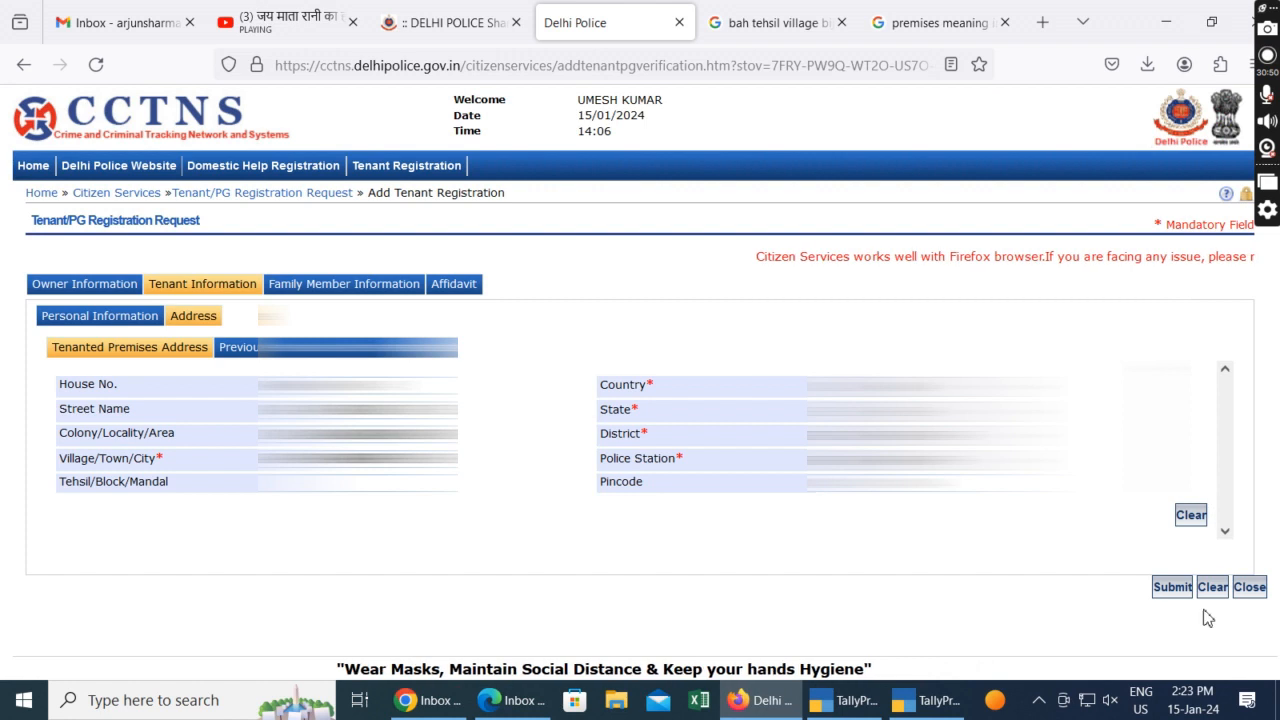
pyautogui.click(1172, 590)
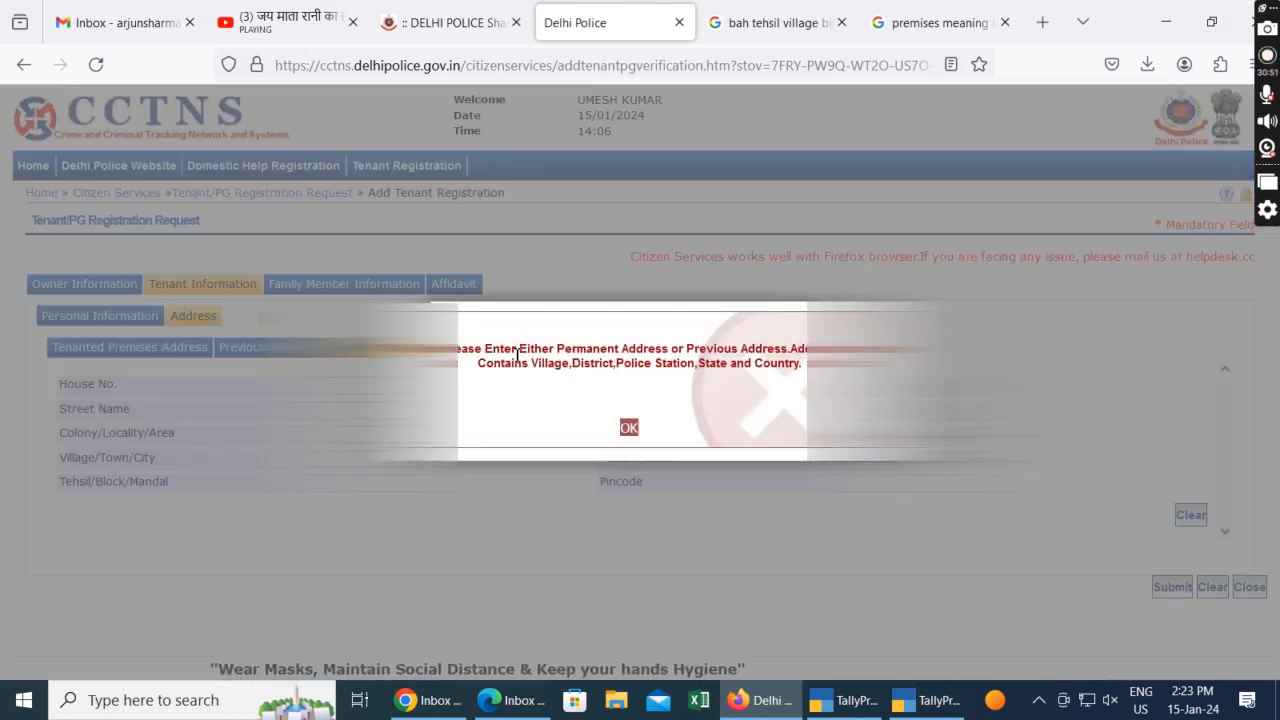
pyautogui.click(630, 428)
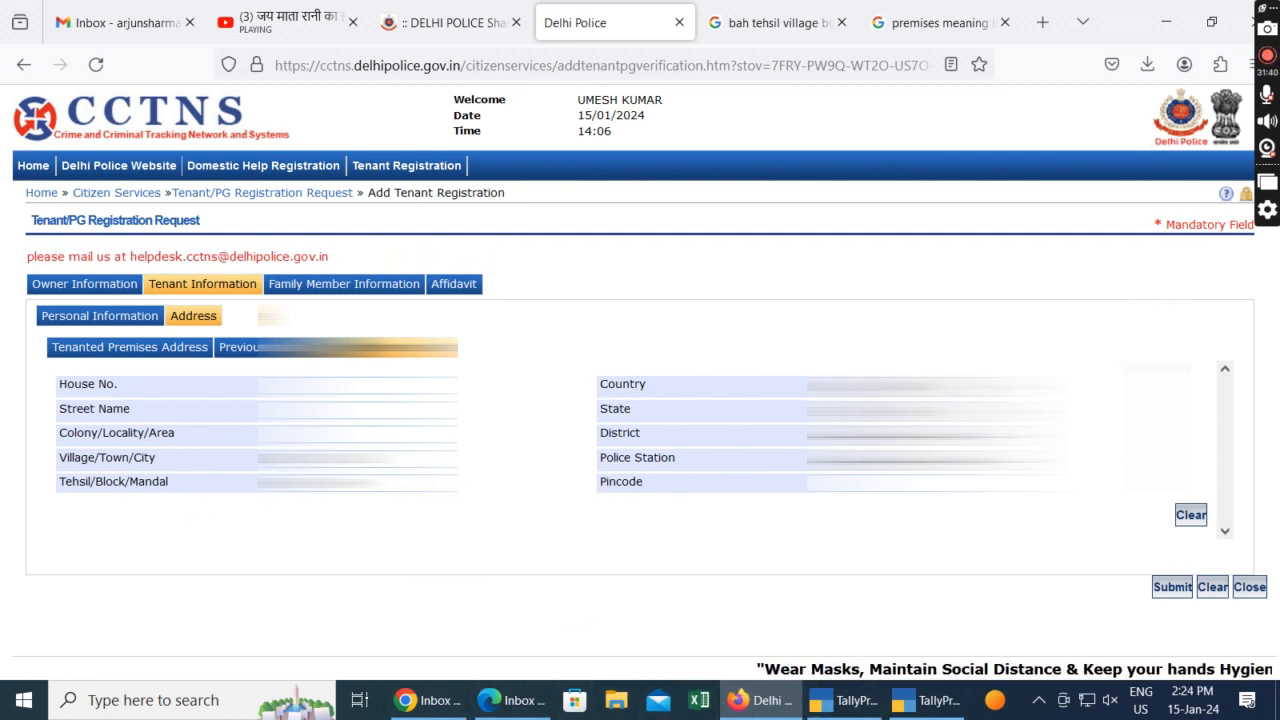
# Choose the state, the AGRA district and the police station for the tenant's permanent address, and submit the tenant information.
pyautogui.click(900, 410)
pyautogui.click(900, 410)
pyautogui.click(900, 410)
pyautogui.click(900, 410)
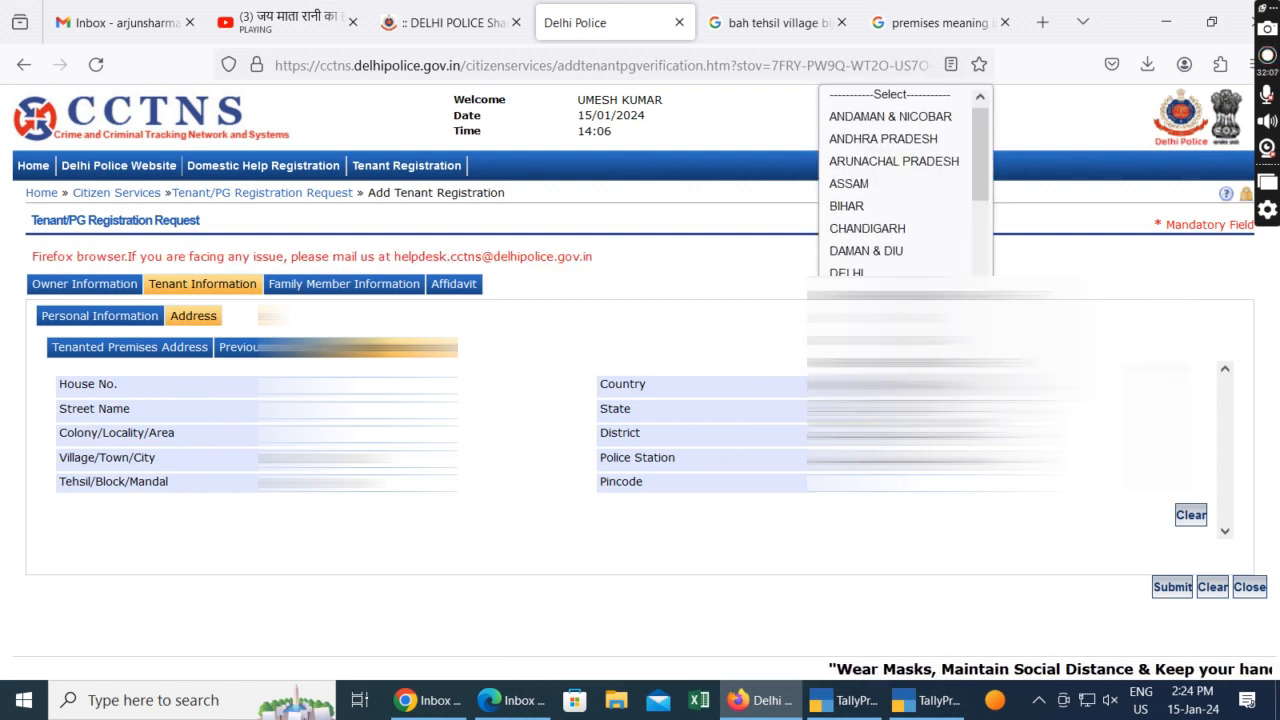
pyautogui.scroll(-6, 880, 250)
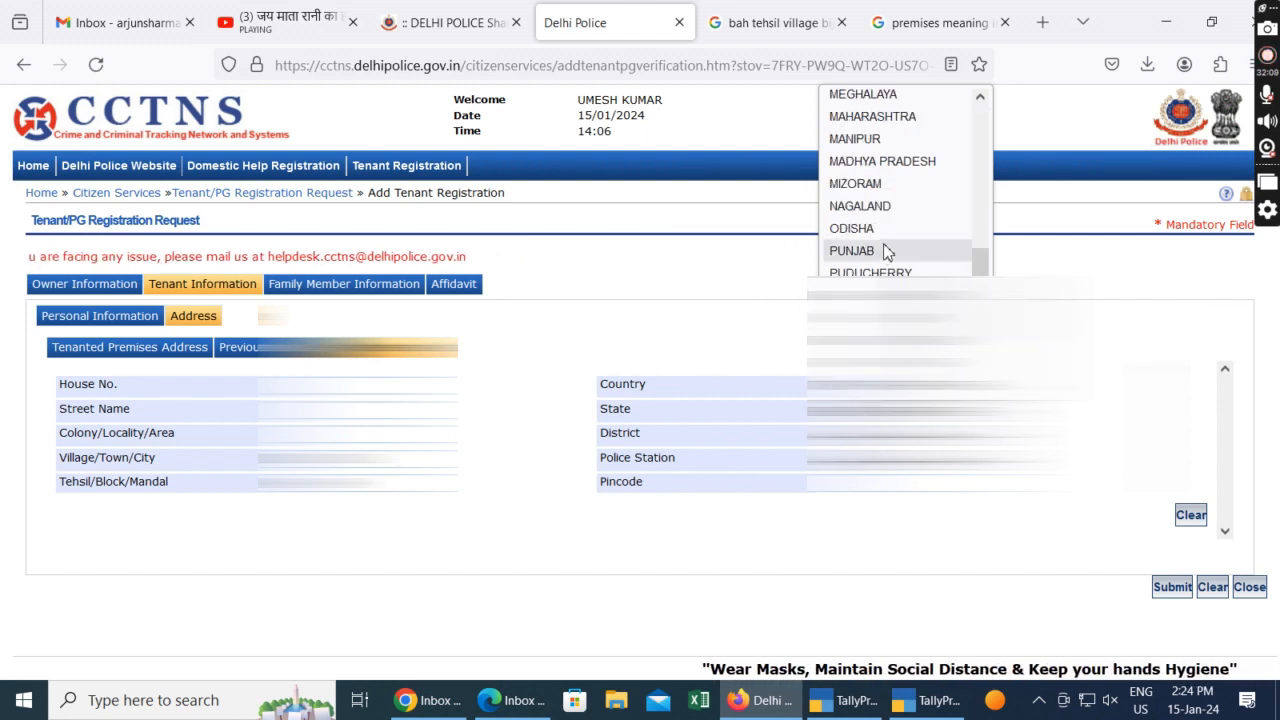
pyautogui.click(880, 385)
pyautogui.click(890, 434)
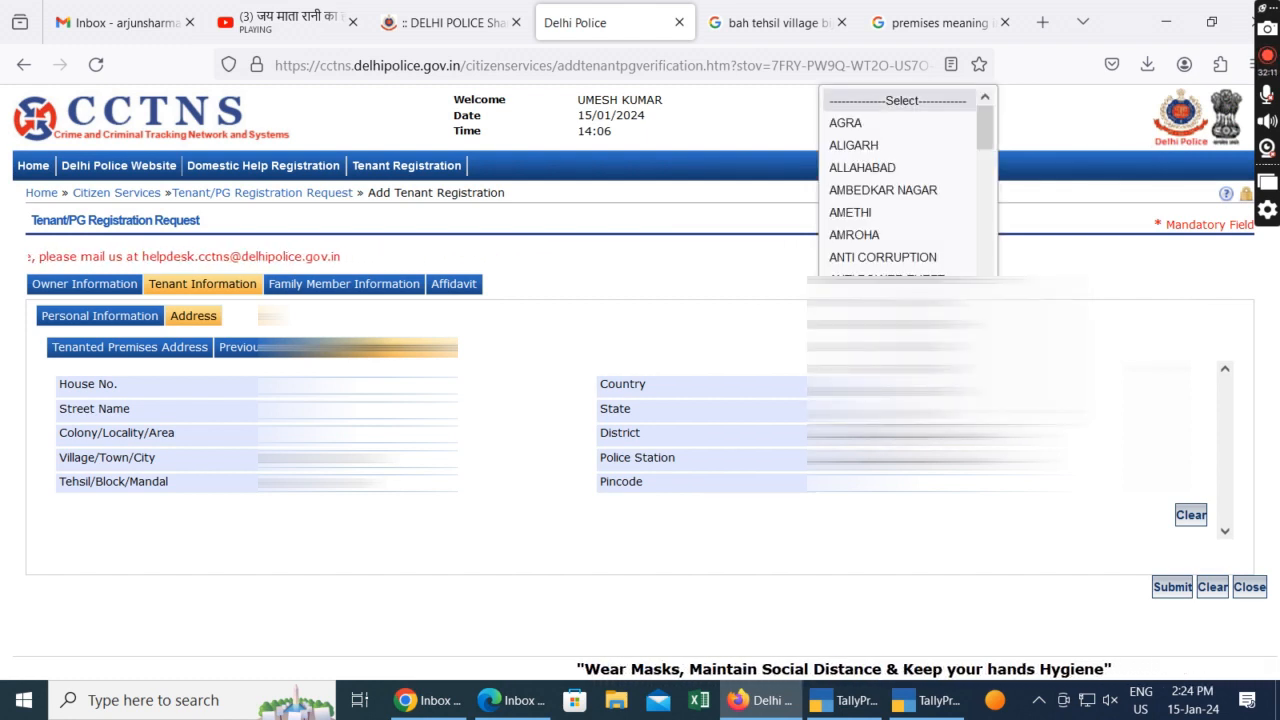
pyautogui.scroll(-1, 900, 180)
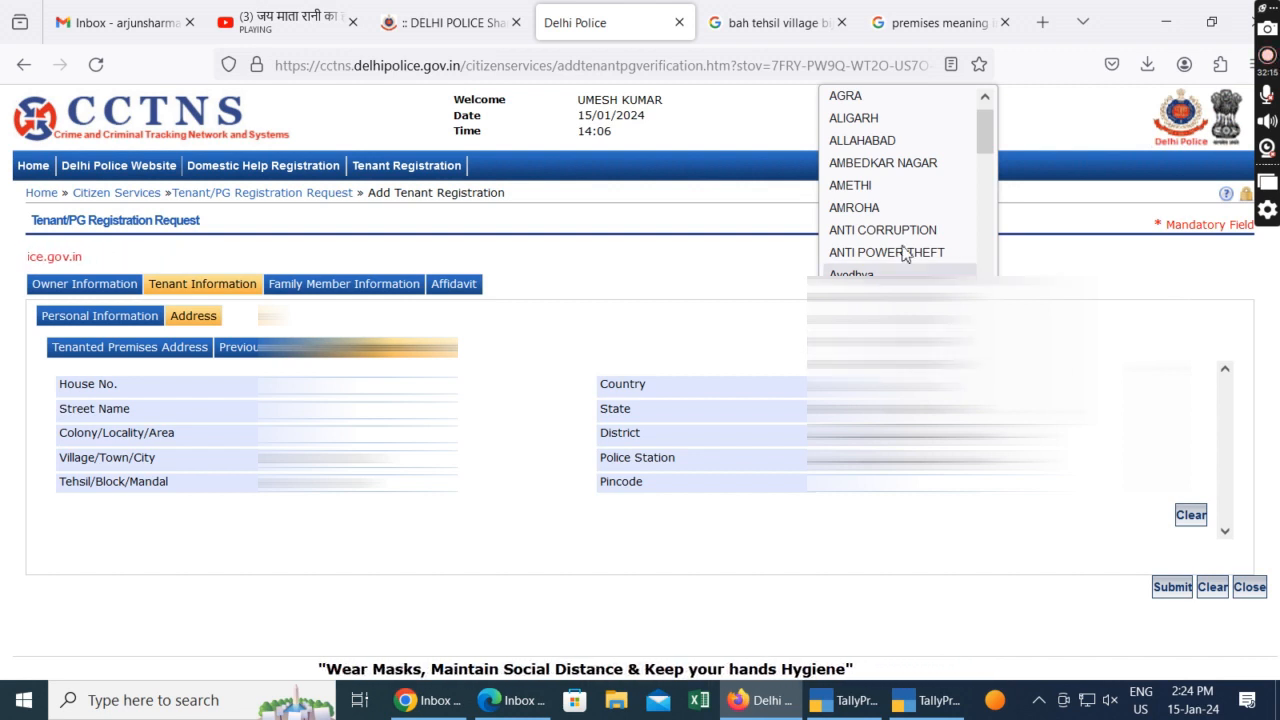
pyautogui.click(868, 104)
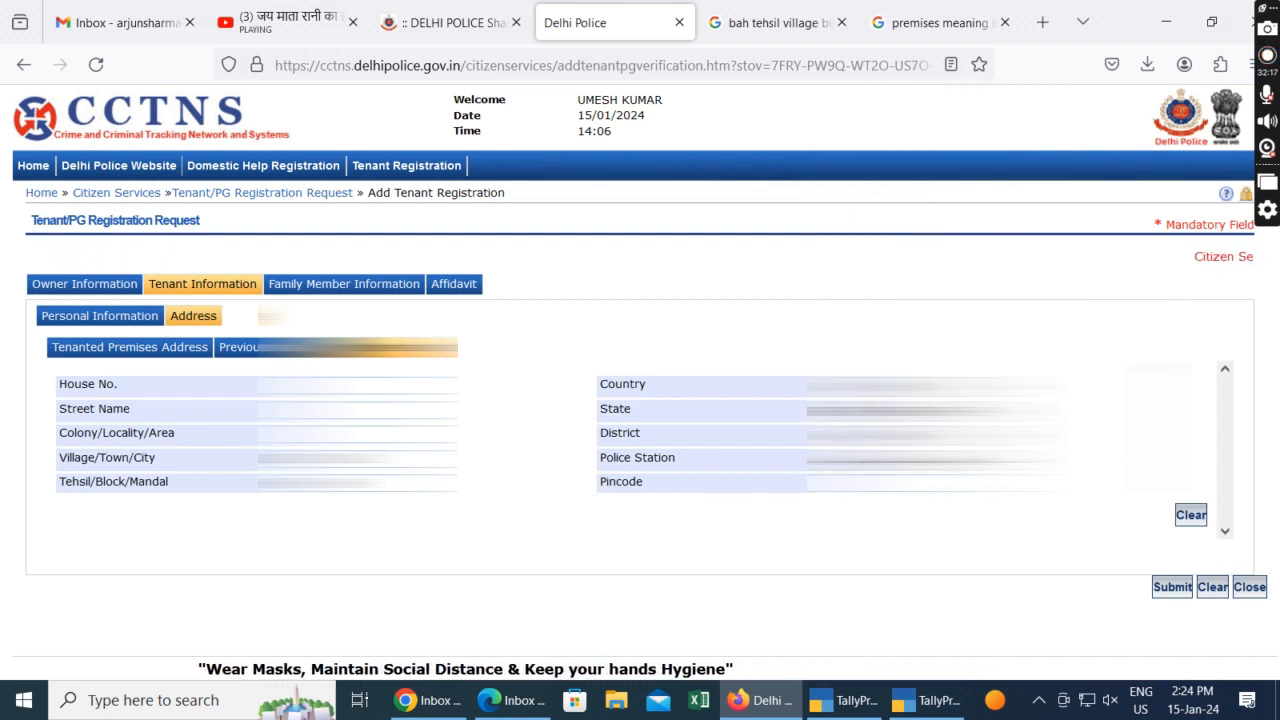
pyautogui.click(842, 145)
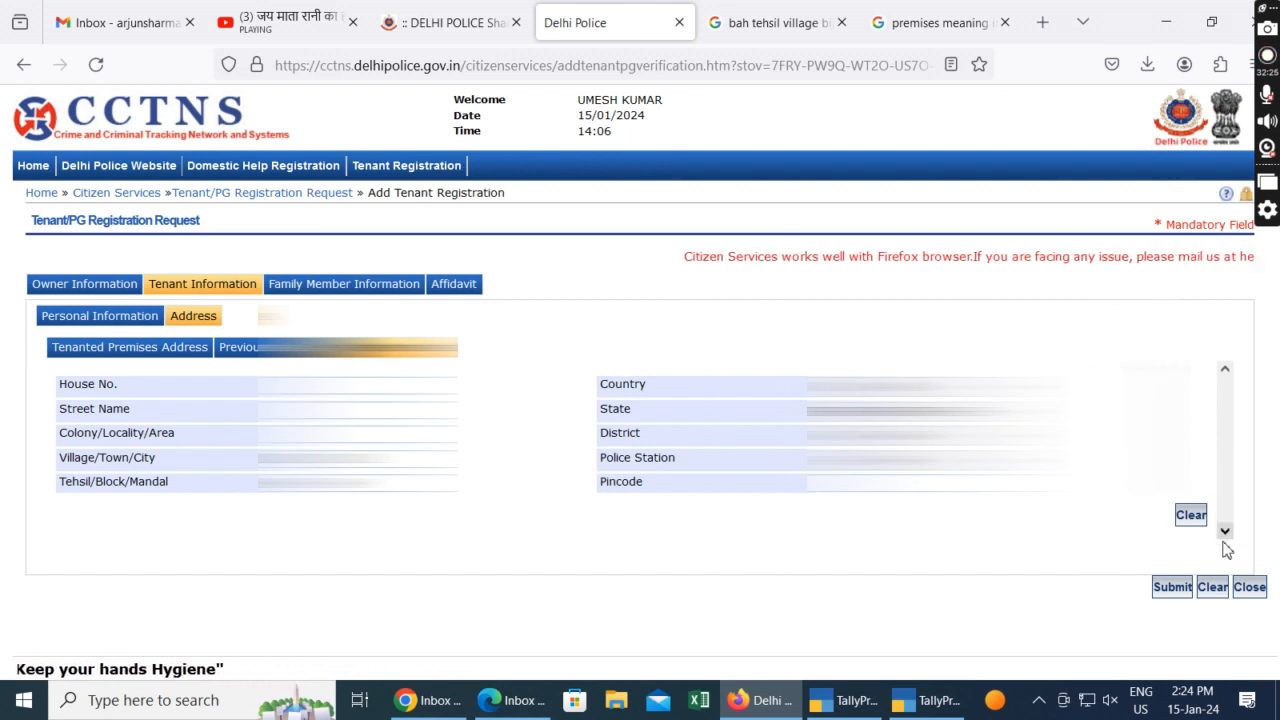
pyautogui.click(1165, 594)
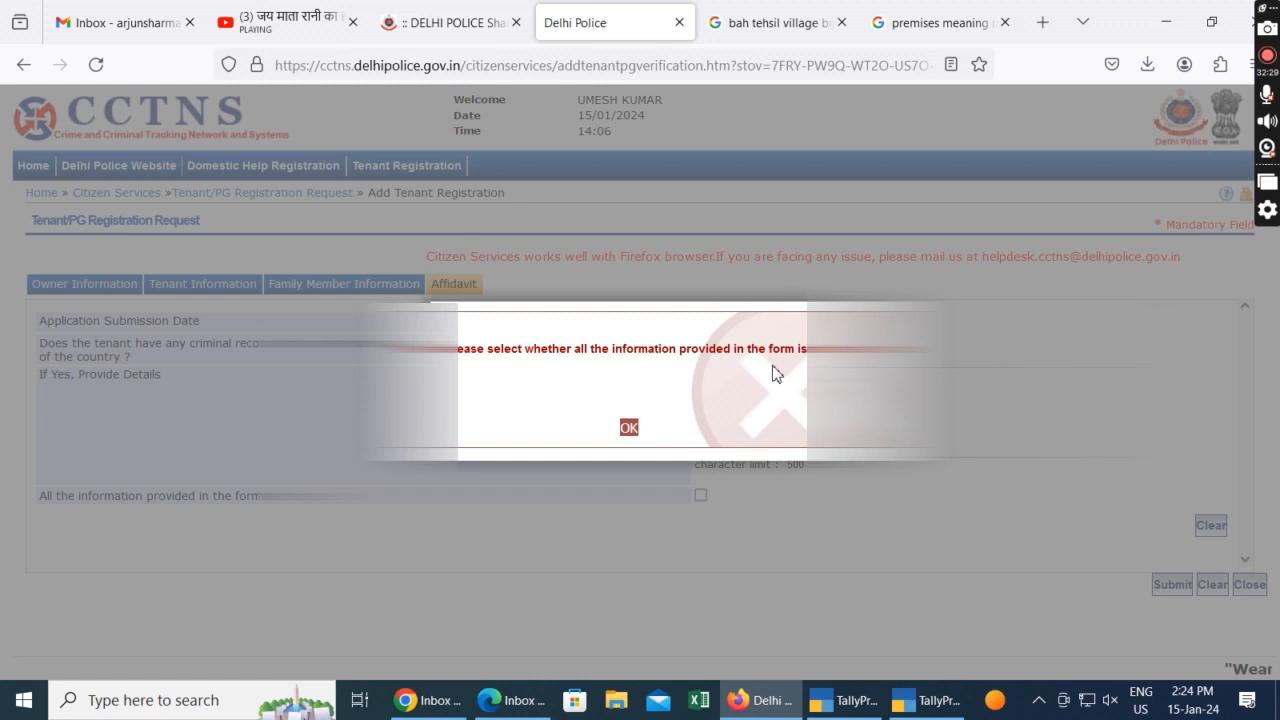
# Dismiss the alert, accept the affidavit declaration about all the information provided in the form, and submit the request.
pyautogui.click(629, 427)
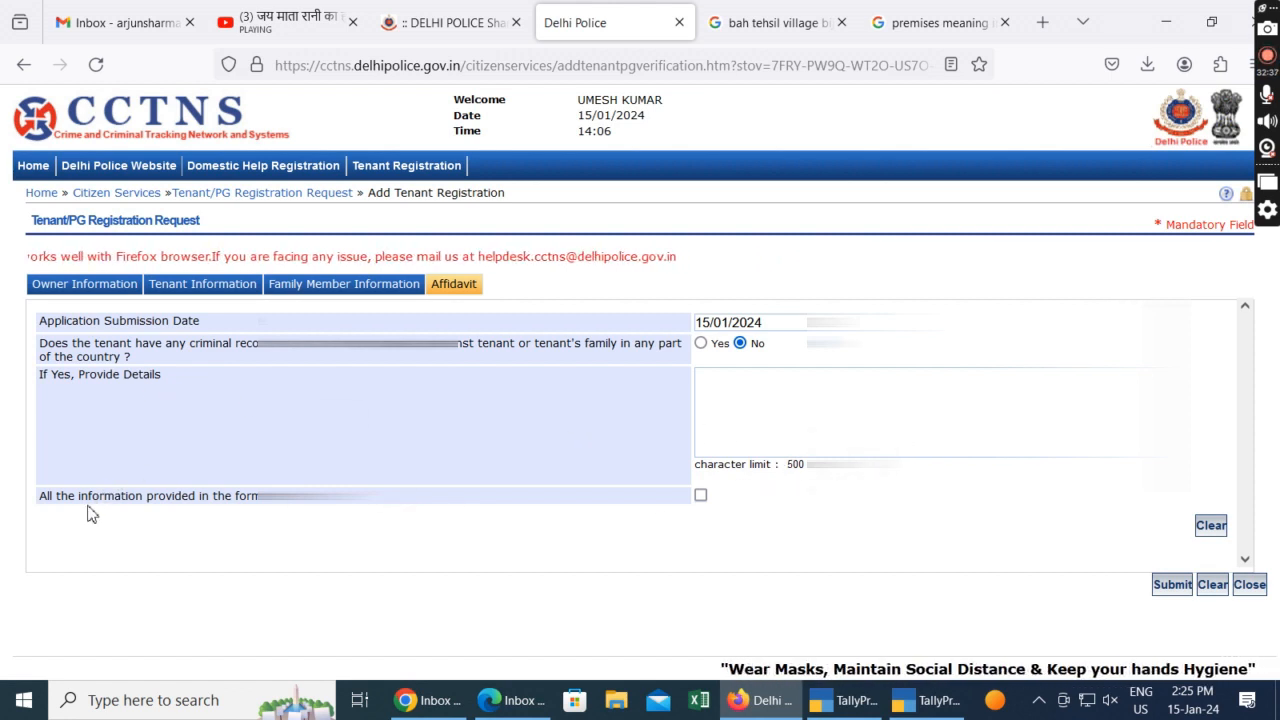
pyautogui.click(700, 495)
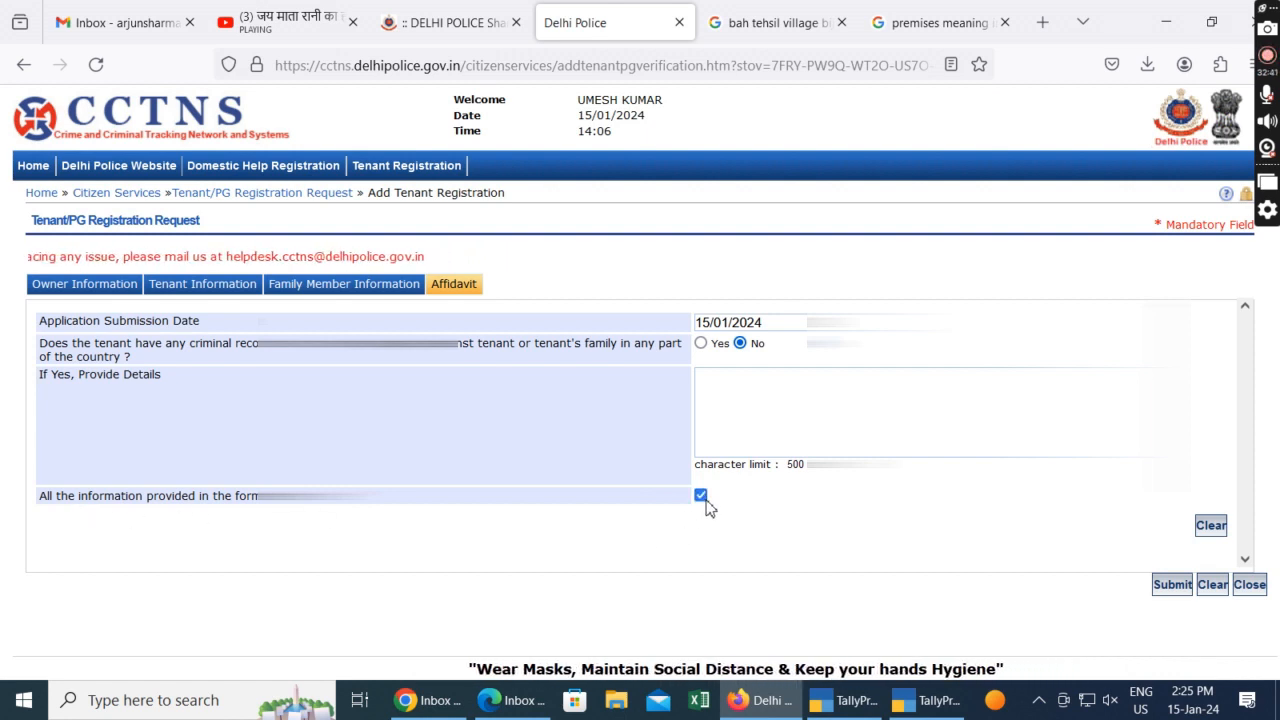
pyautogui.click(1174, 588)
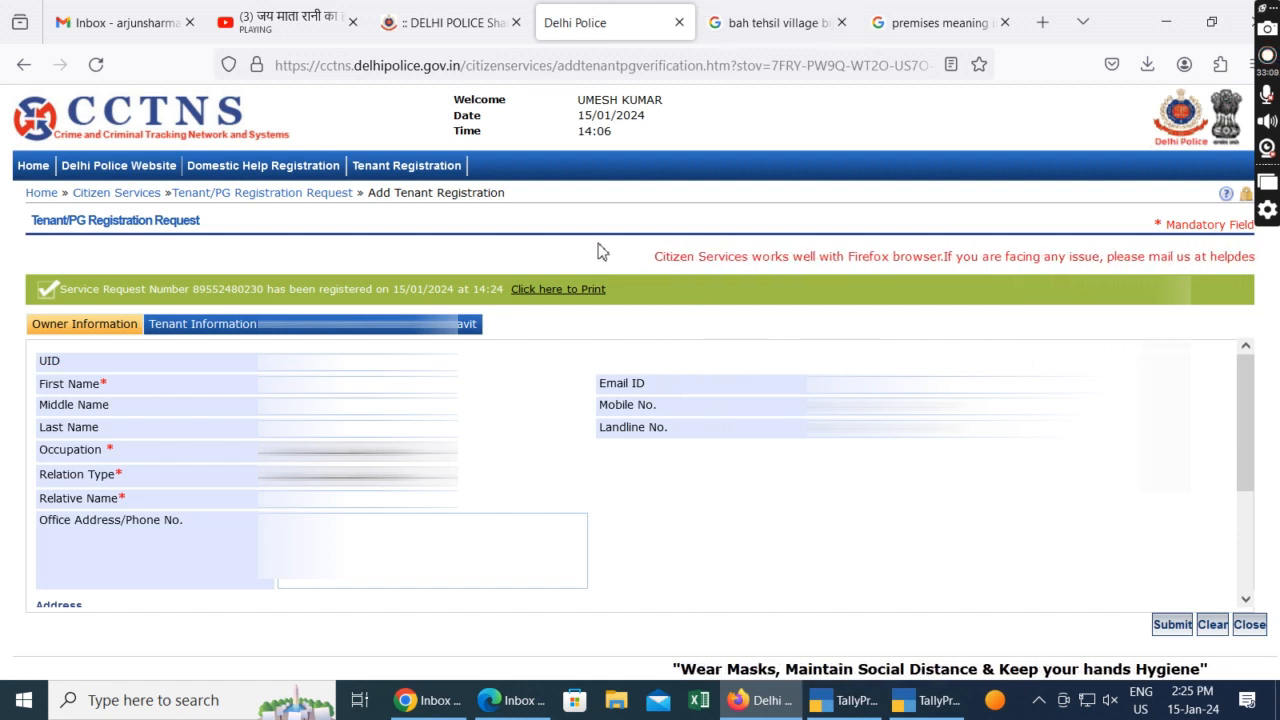
# Open the printable PDF of the registered tenant request and dismiss the downloads list.
pyautogui.click(557, 289)
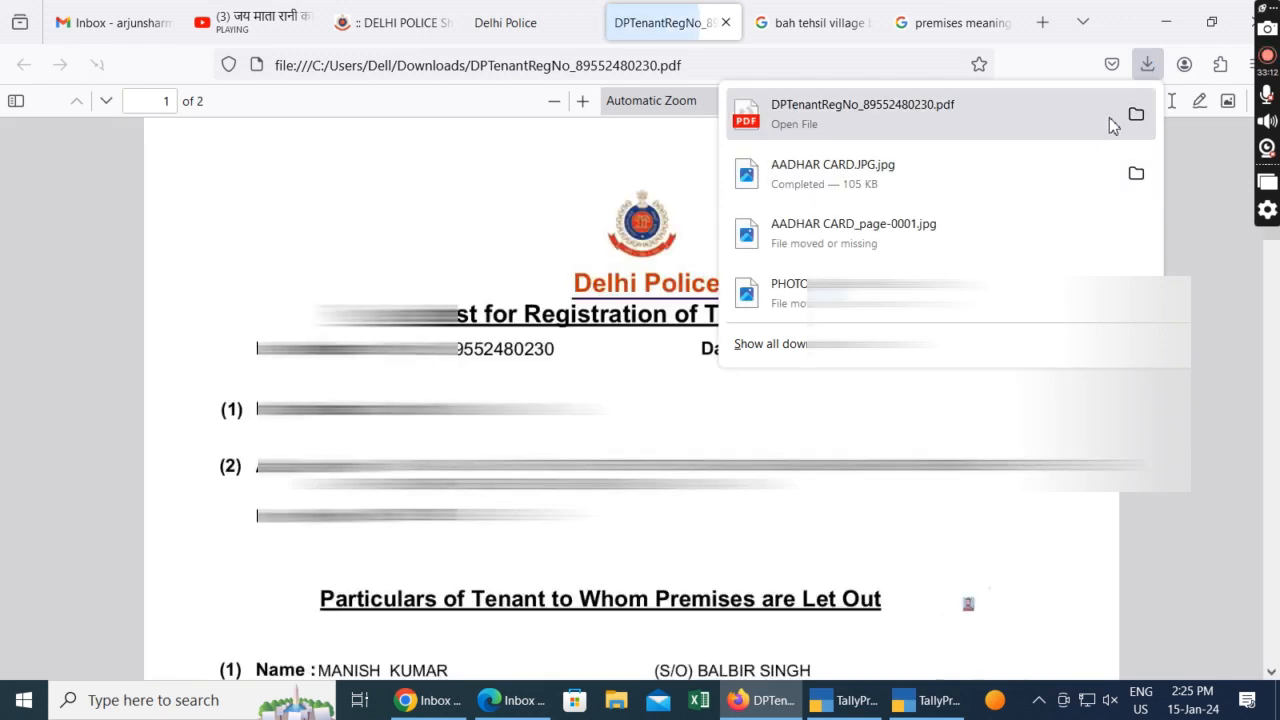
pyautogui.click(636, 204)
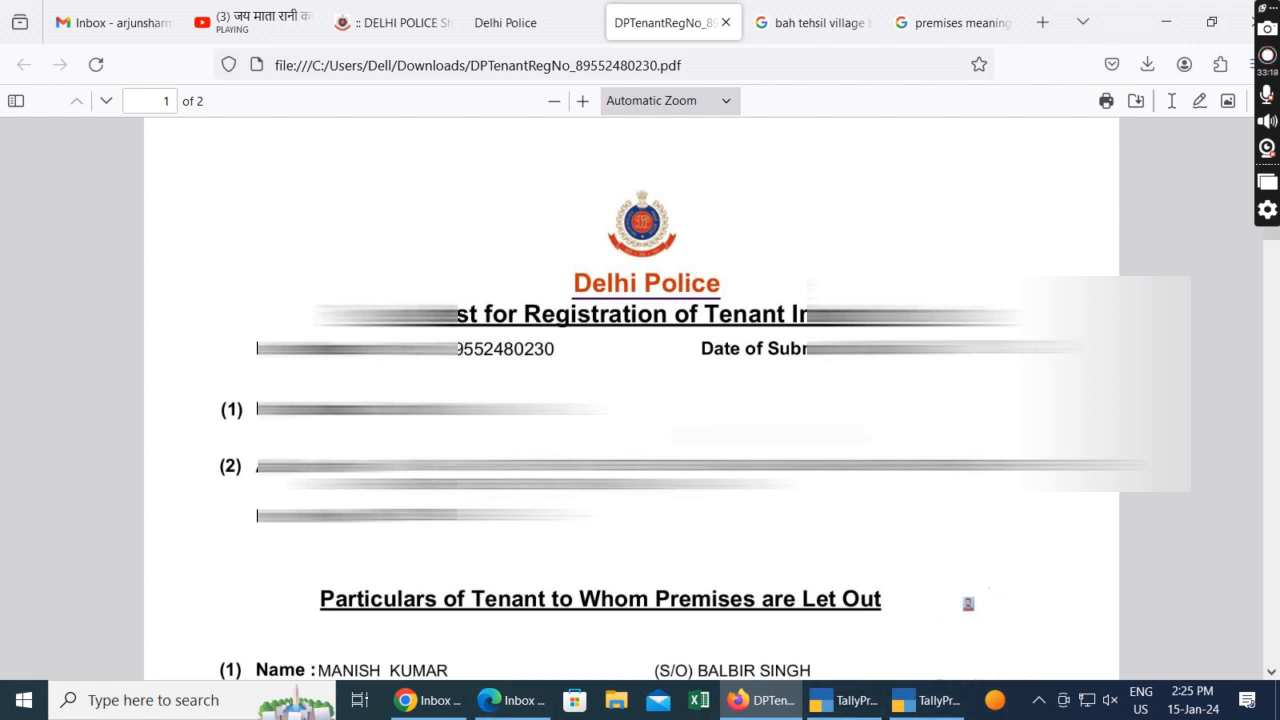
pyautogui.scroll(1, 640, 400)
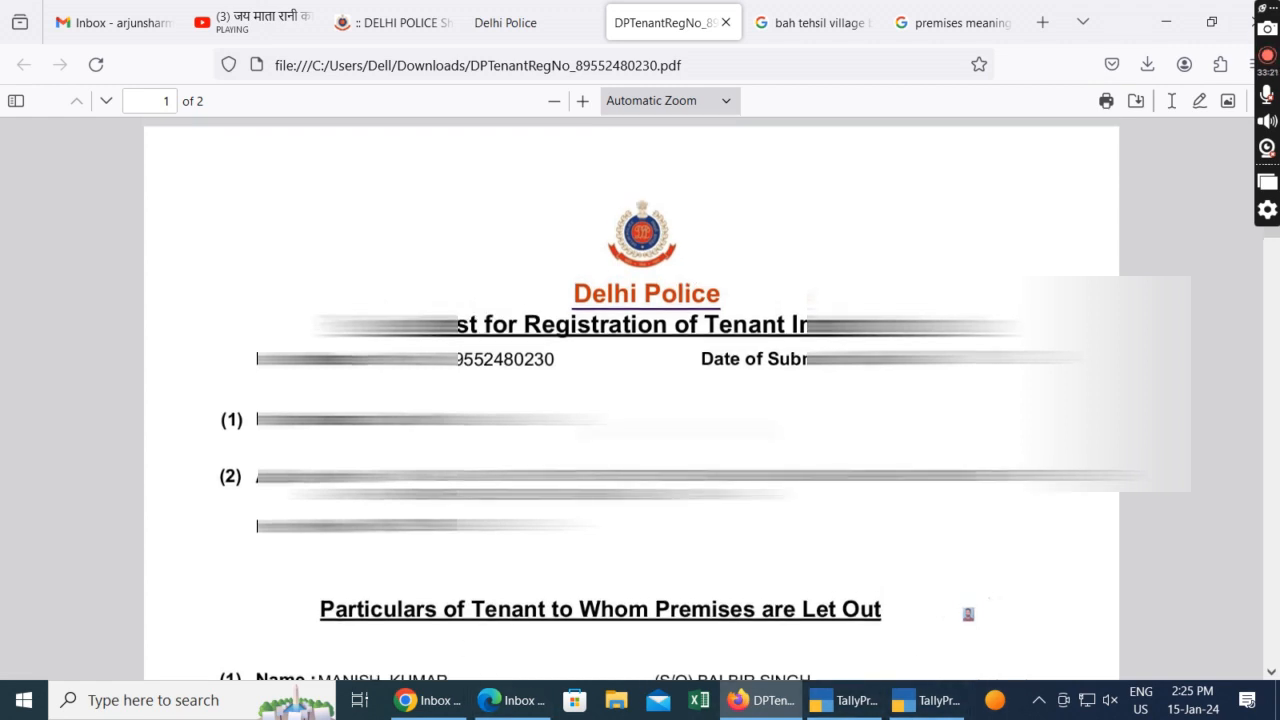